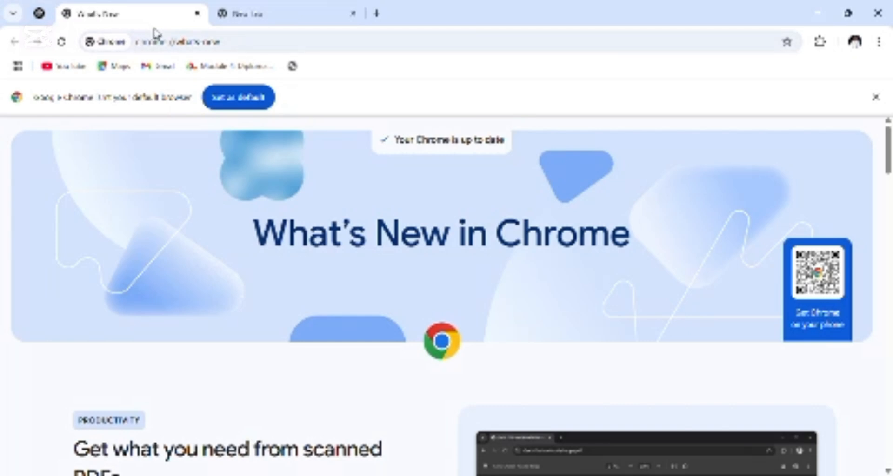
{"action": "left_click", "coordinate": [236, 51]}
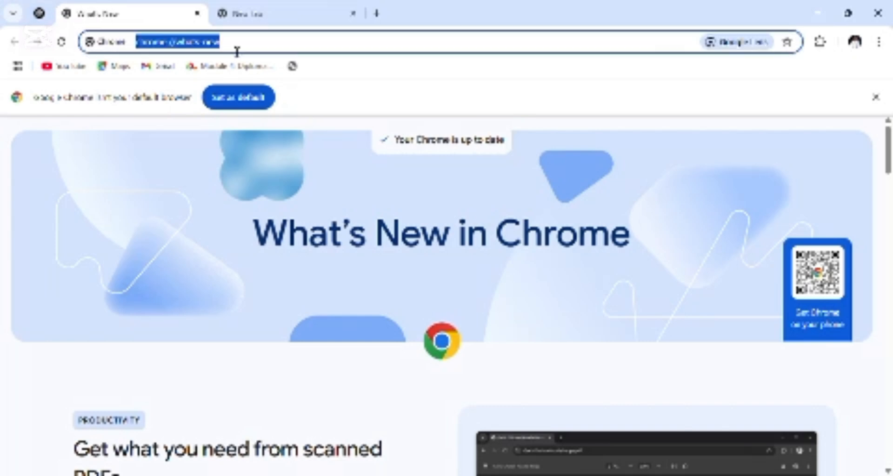
{"action": "type", "text": "www"}
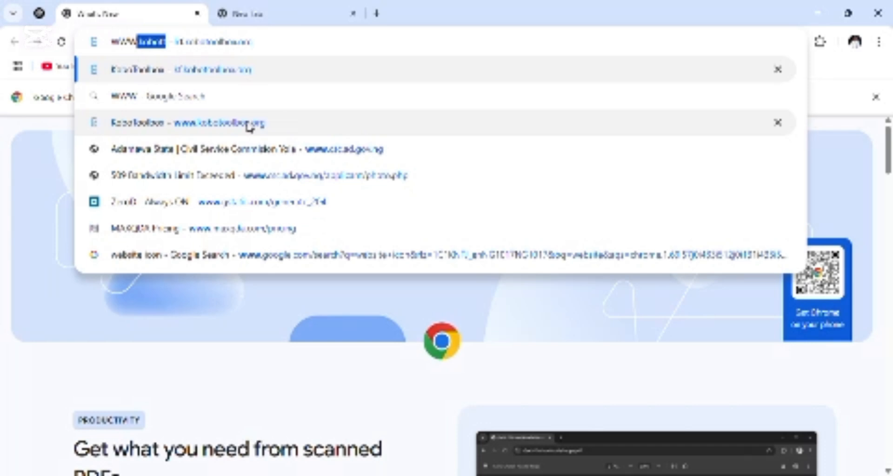
{"action": "left_click", "coordinate": [126, 129]}
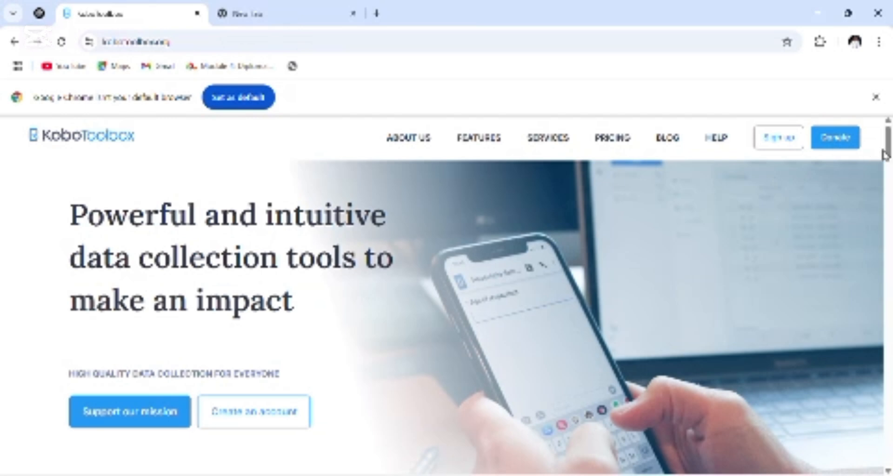
{"action": "mouse_move", "coordinate": [889, 157]}
{"action": "left_mouse_down"}
{"action": "mouse_move", "coordinate": [889, 181]}
{"action": "mouse_move", "coordinate": [888, 151]}
{"action": "mouse_move", "coordinate": [888, 161]}
{"action": "left_mouse_up"}
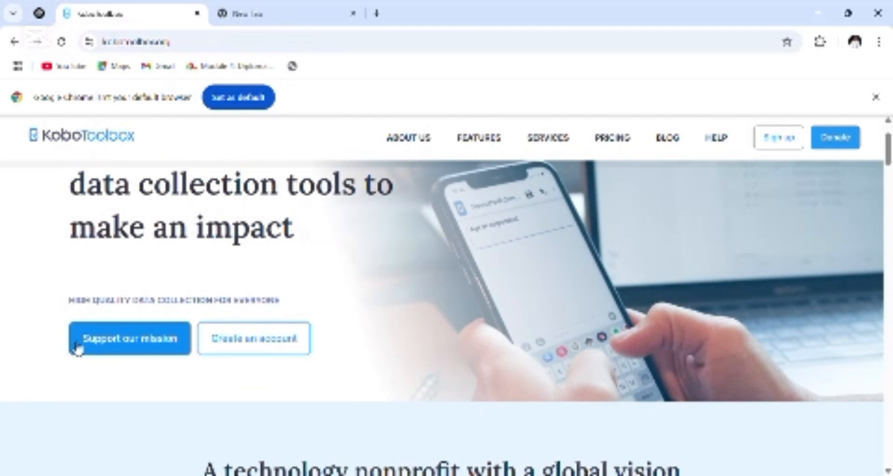
{"action": "left_click", "coordinate": [282, 343]}
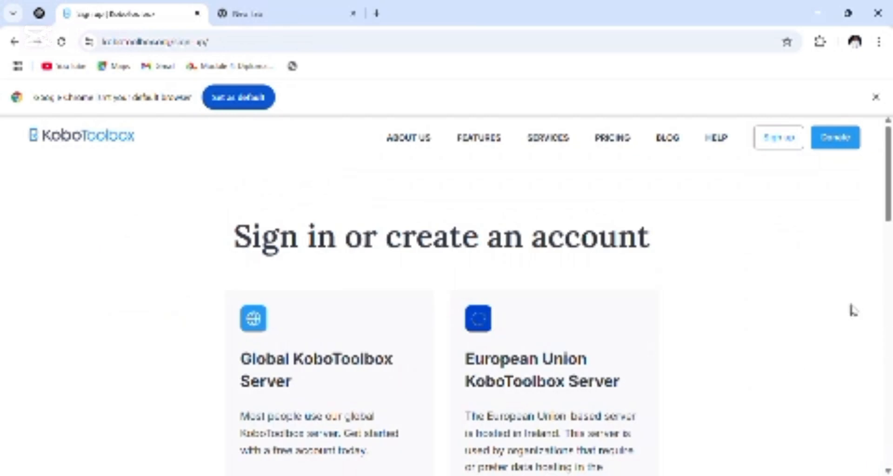
Step: Review the server options, then examine the Global KoboToolbox Server's sign-up form, including the Sector and Organization type fields
{"action": "scroll", "coordinate": [888, 470], "scroll_direction": "down", "scroll_amount": 5}
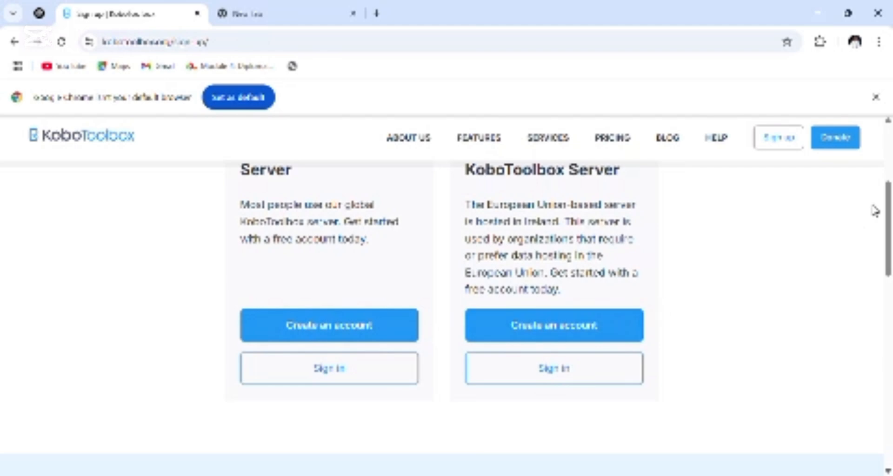
{"action": "left_click", "coordinate": [887, 120]}
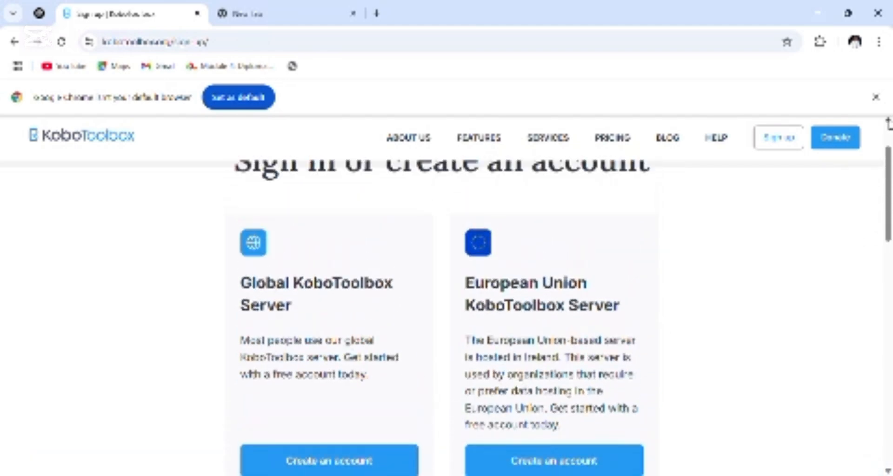
{"action": "left_click", "coordinate": [887, 122]}
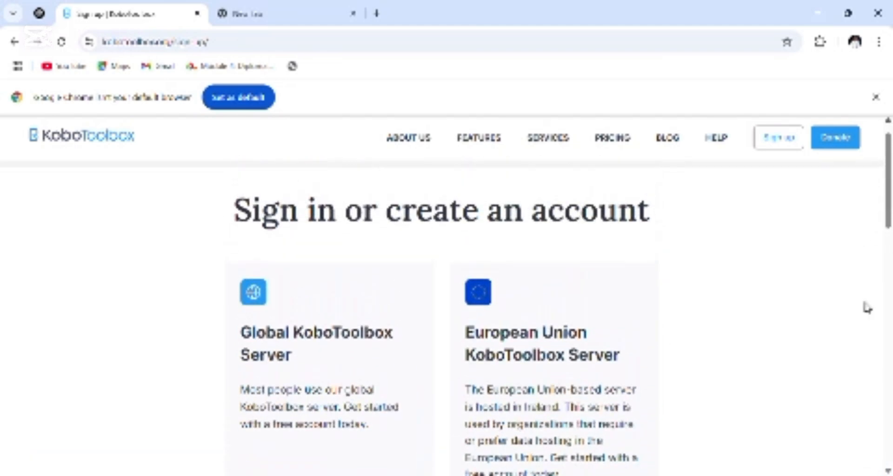
{"action": "scroll", "coordinate": [889, 431], "scroll_direction": "down", "scroll_amount": 4}
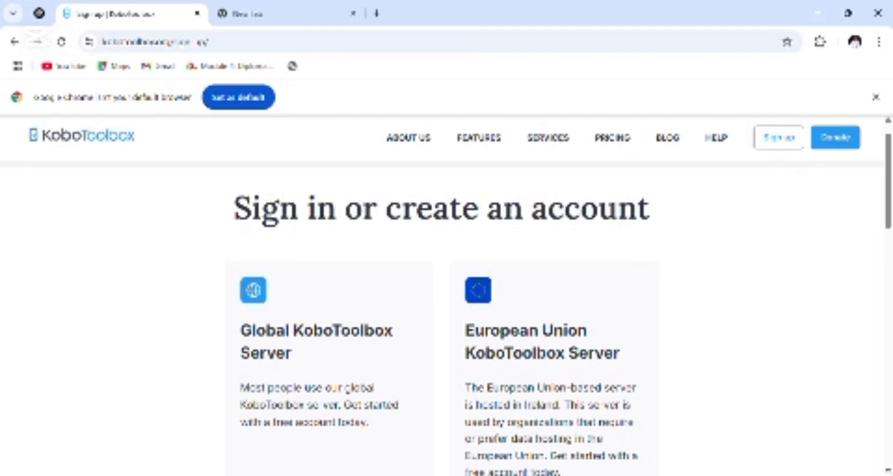
{"action": "scroll", "coordinate": [447, 279], "scroll_direction": "down", "scroll_amount": 1}
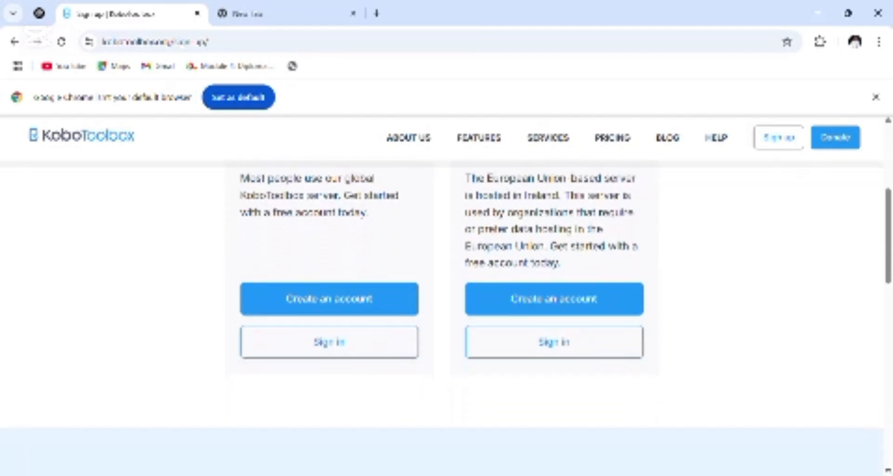
{"action": "left_click", "coordinate": [315, 301]}
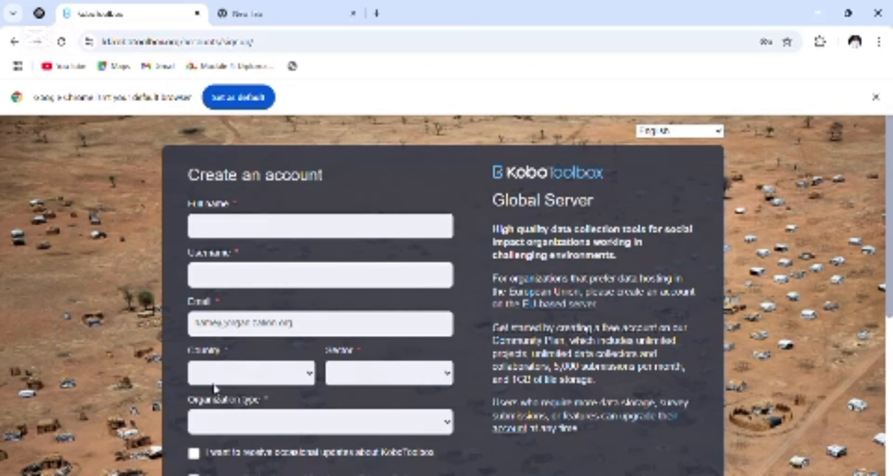
{"action": "left_click", "coordinate": [406, 368]}
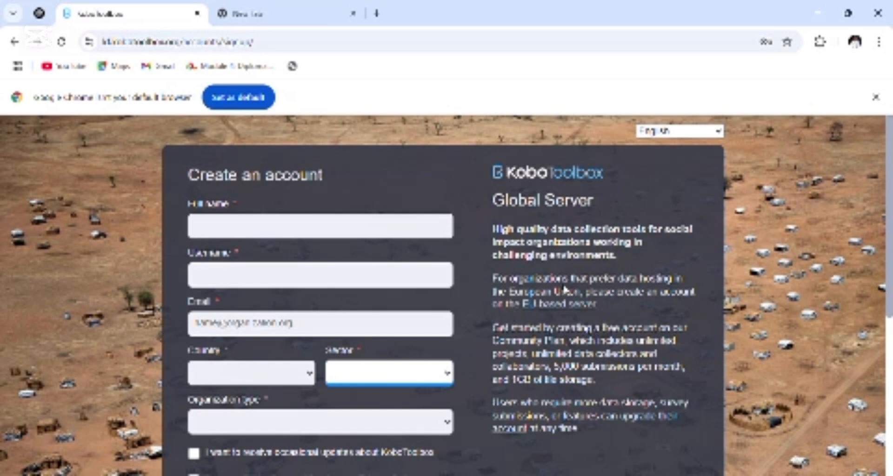
{"action": "left_click", "coordinate": [448, 422]}
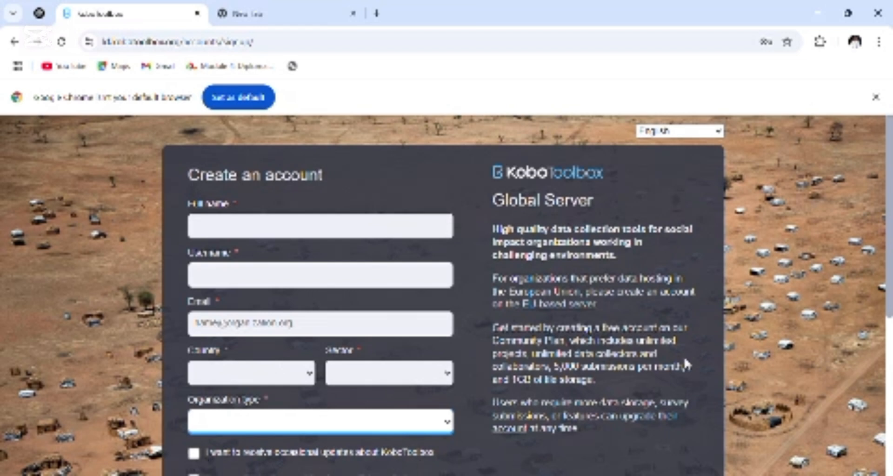
Step: Return to the server choices and sign in to the Global KoboToolbox Server with the saved account credentials
{"action": "left_click", "coordinate": [15, 42]}
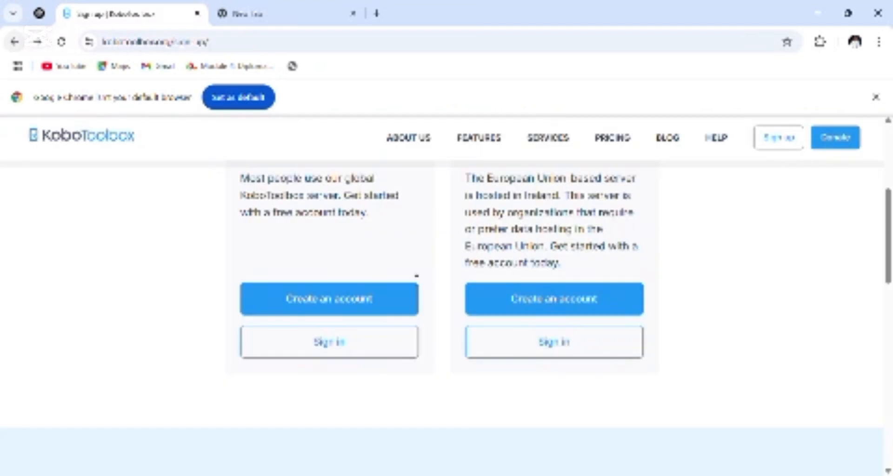
{"action": "left_click", "coordinate": [364, 346]}
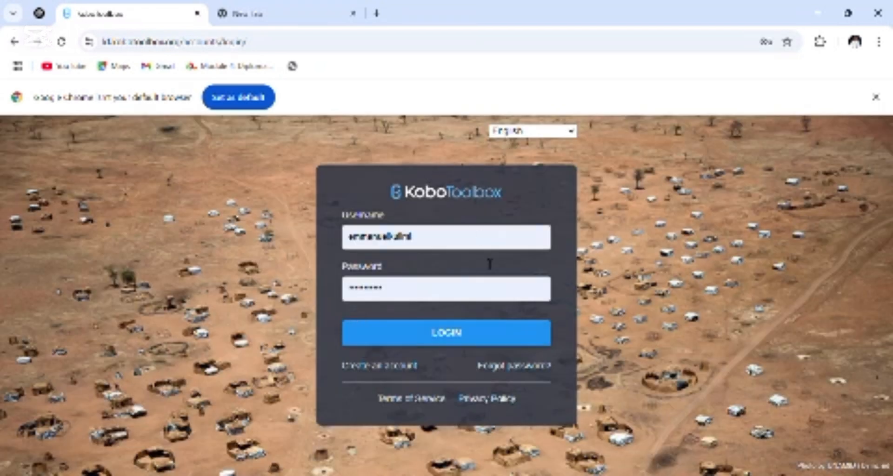
{"action": "left_click", "coordinate": [479, 337]}
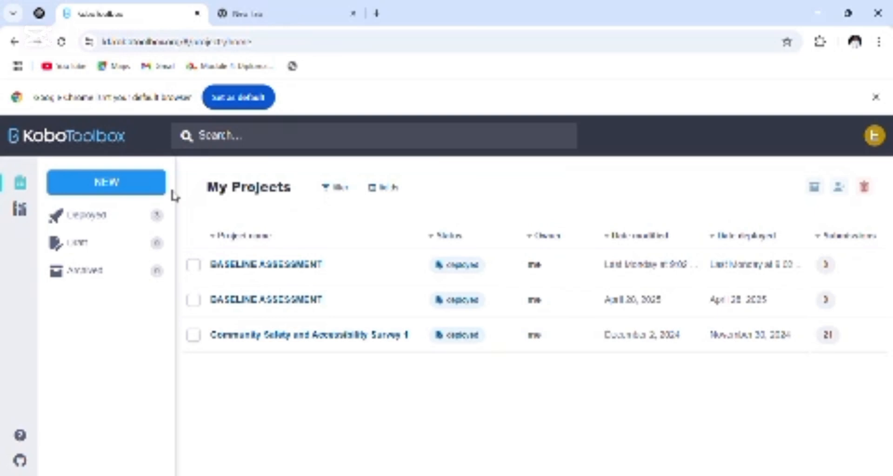
Step: Start a new project built from scratch and name it "HEALTH SURVRY"
{"action": "left_click", "coordinate": [126, 192]}
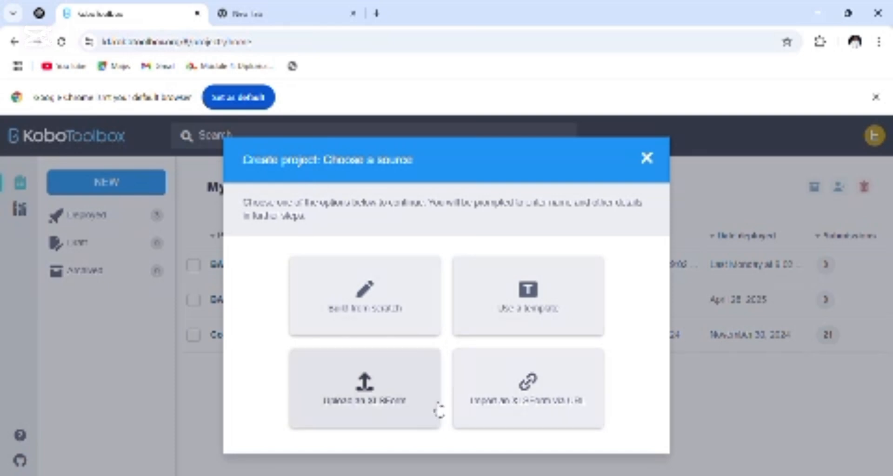
{"action": "left_click", "coordinate": [398, 310]}
{"action": "left_click", "coordinate": [344, 261]}
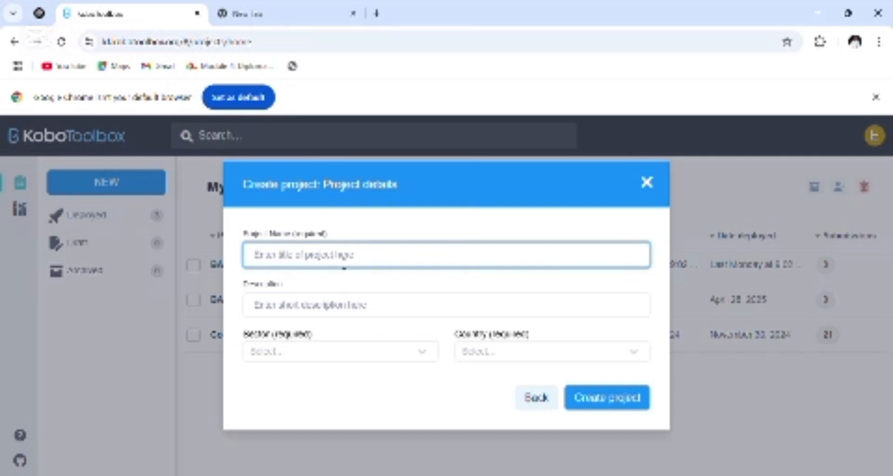
{"action": "type", "text": "HEA"}
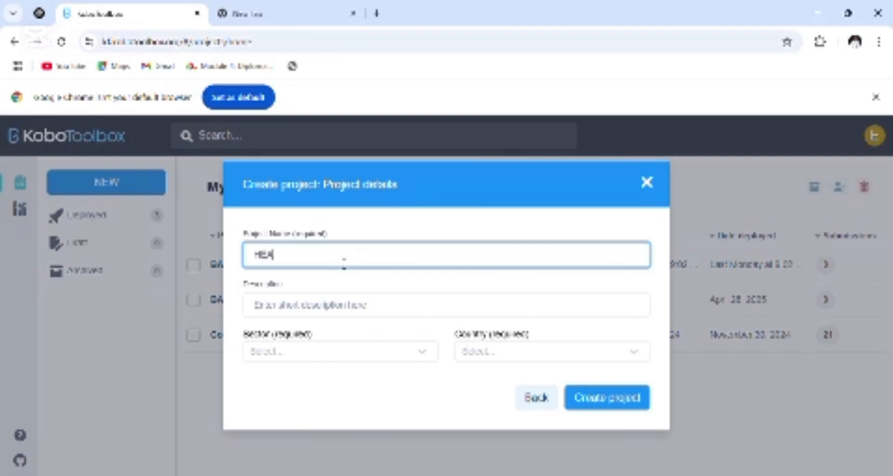
{"action": "type", "text": "LTH SURVEY"}
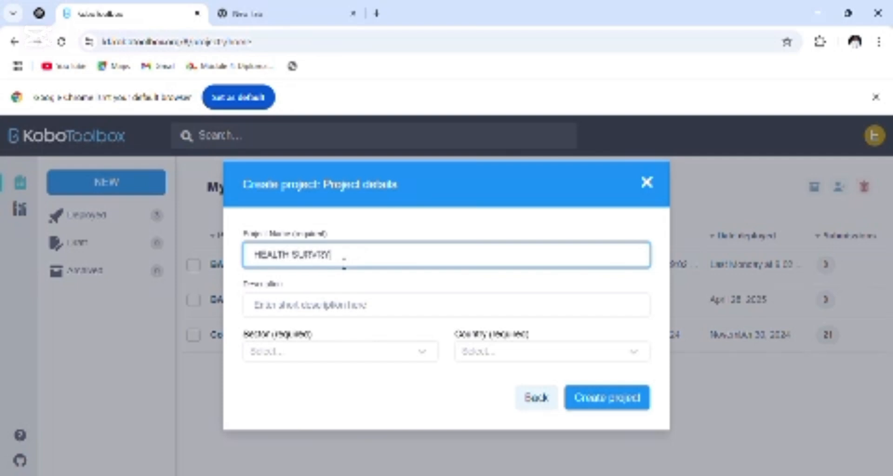
Step: Enter the project description "THIS SURVEY IS TO ACCESS GENERAL HEALTH FACTOR OF THE COMMUNITY"
{"action": "left_click", "coordinate": [345, 315]}
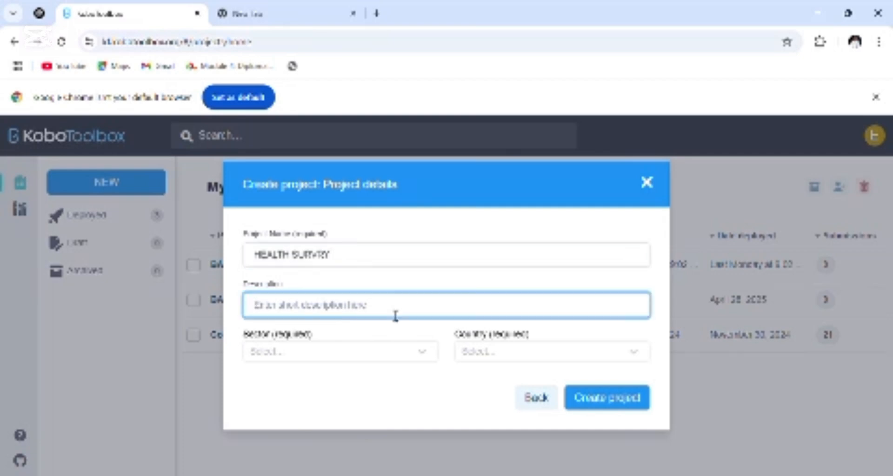
{"action": "type", "text": "THIS SURVEY IS TO AS"}
{"action": "key", "text": "BackSpace"}
{"action": "type", "text": "CCESS"}
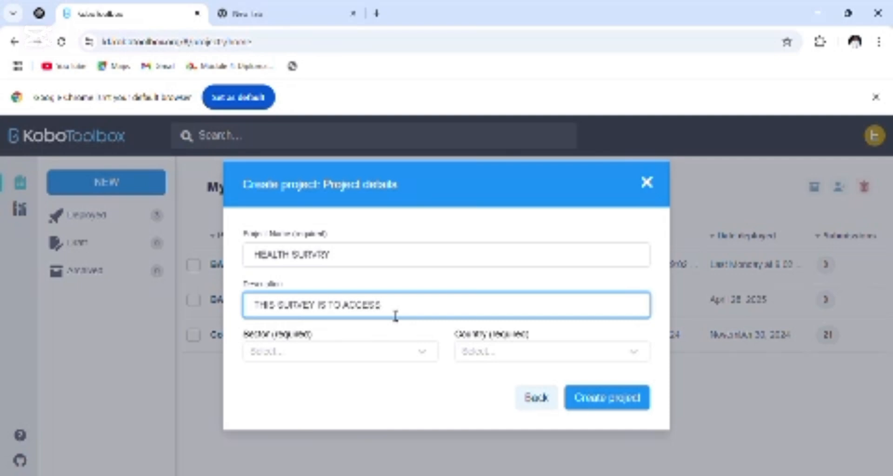
{"action": "type", "text": " GENERAL HEALTH FACT"}
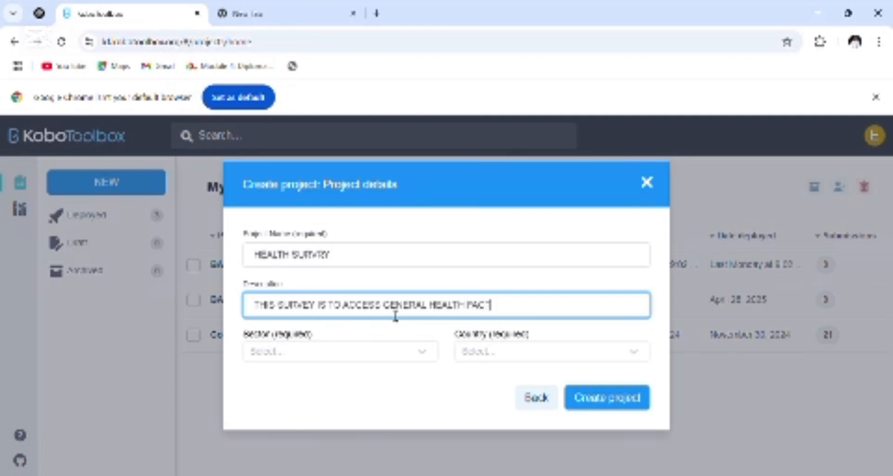
{"action": "type", "text": "OR OF THE CO"}
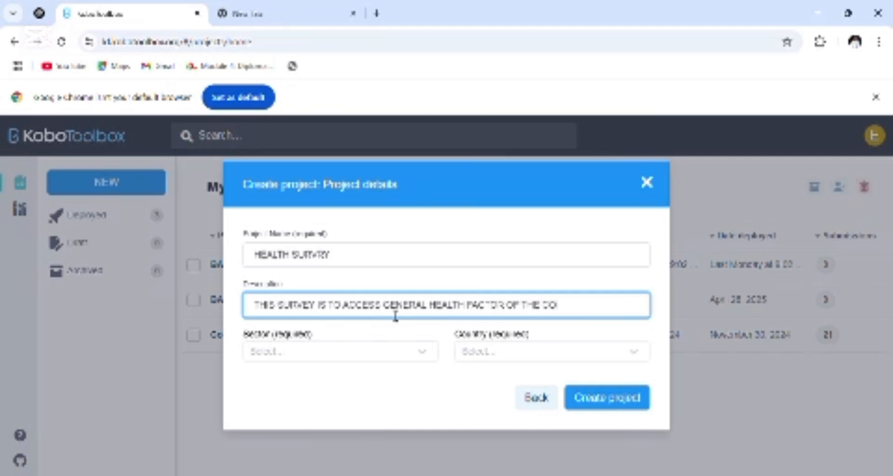
{"action": "type", "text": "MMUNITY"}
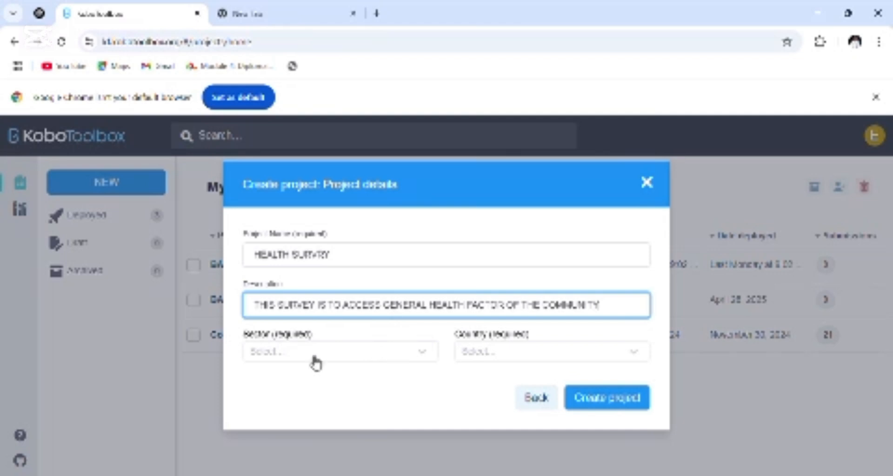
Step: Set the sector to Health Services / Public Health and the country to Nigeria, and create the project
{"action": "left_click", "coordinate": [423, 354]}
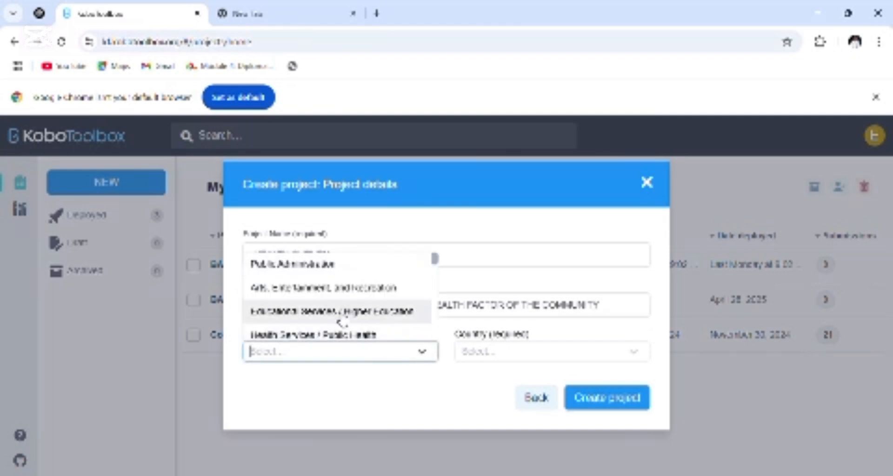
{"action": "left_click", "coordinate": [362, 335]}
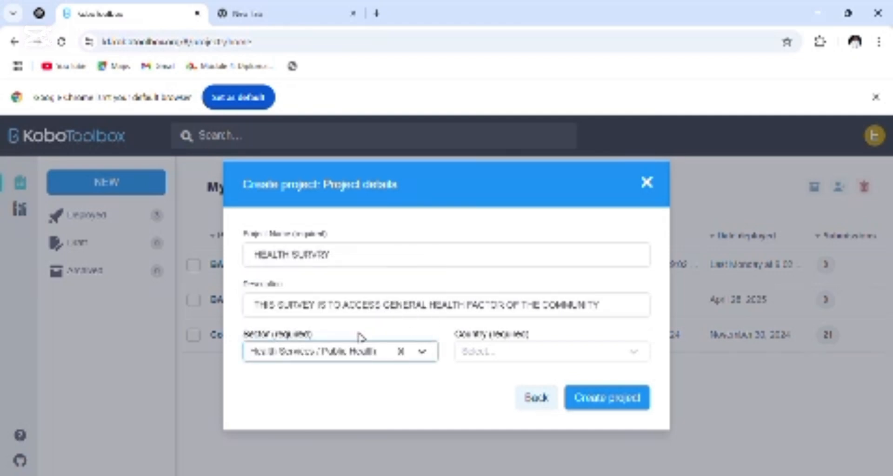
{"action": "left_click", "coordinate": [636, 352]}
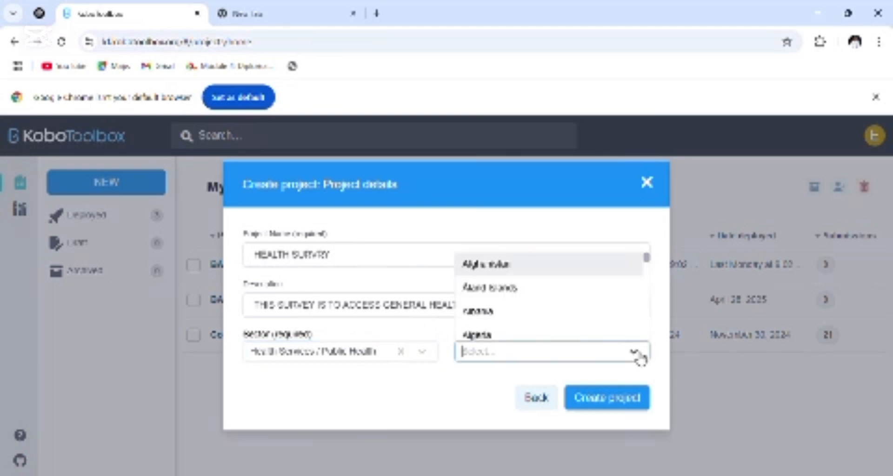
{"action": "type", "text": "Nigeria"}
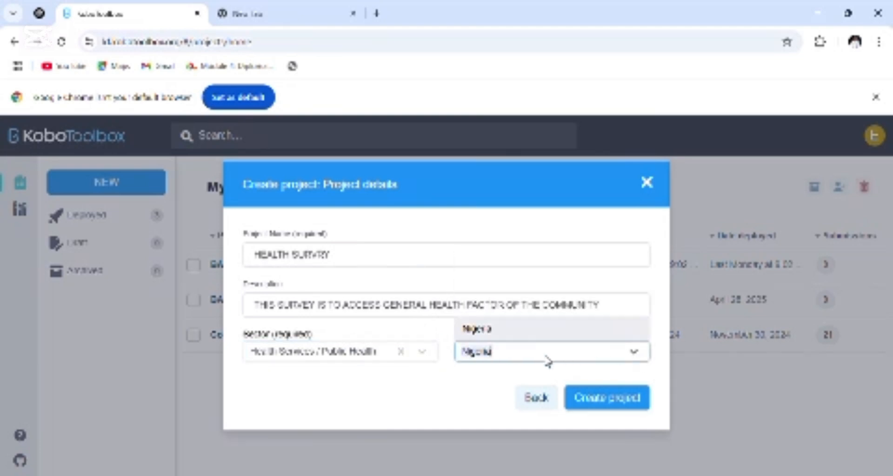
{"action": "left_click", "coordinate": [504, 329]}
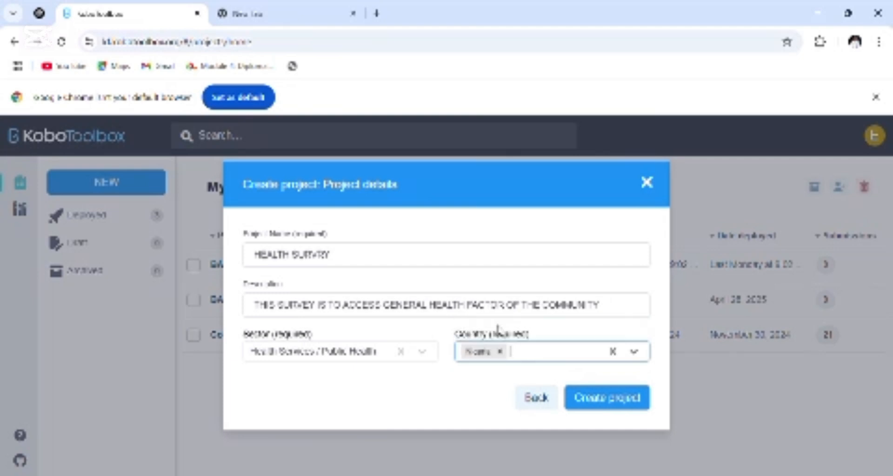
{"action": "left_click", "coordinate": [621, 399]}
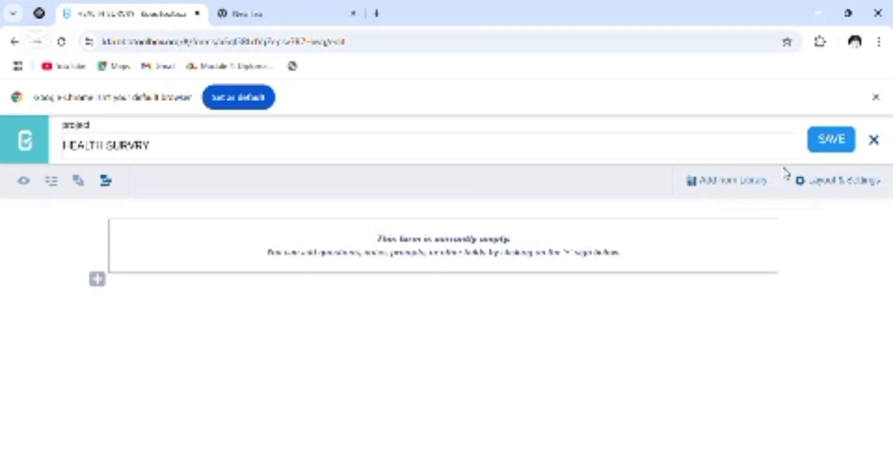
Step: Add a Text question reading "What is your Name" to the empty form
{"action": "left_click", "coordinate": [97, 280]}
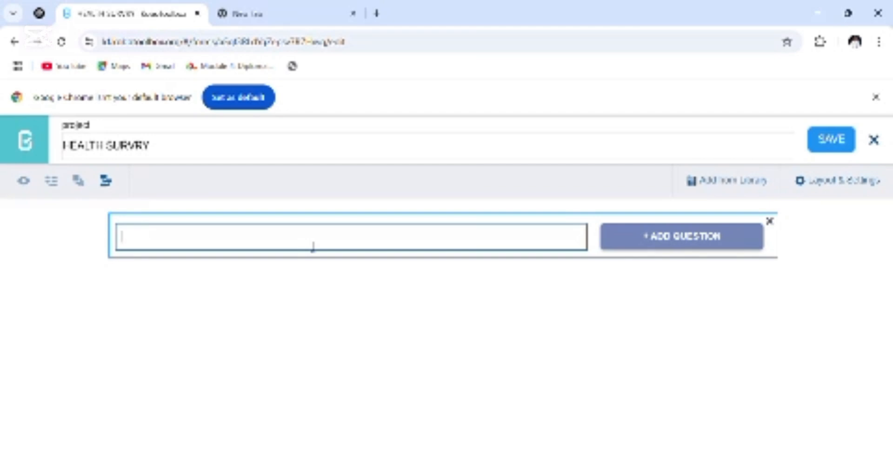
{"action": "type", "text": "What is you"}
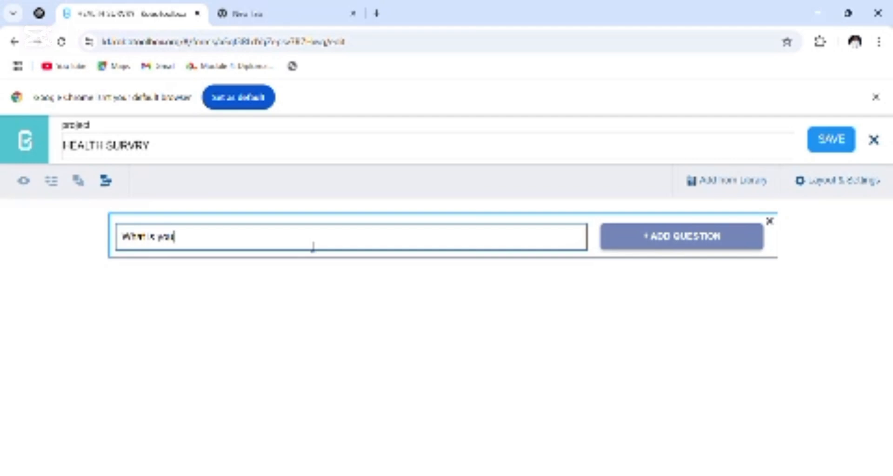
{"action": "type", "text": "r Name"}
{"action": "left_click", "coordinate": [659, 243]}
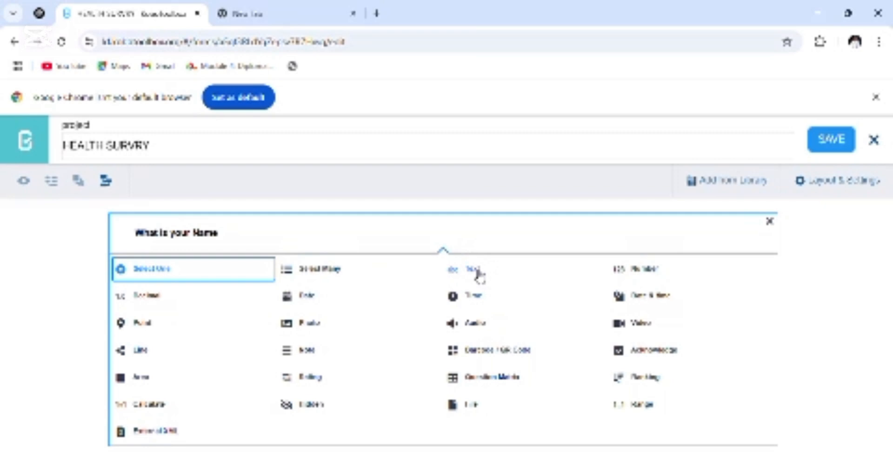
{"action": "left_click", "coordinate": [473, 269]}
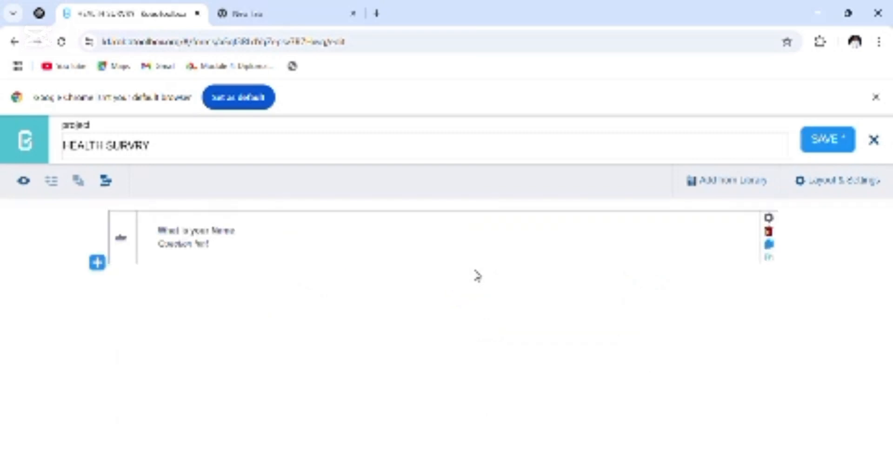
Step: Make a response mandatory for the "What is your Name" question
{"action": "left_click", "coordinate": [768, 217]}
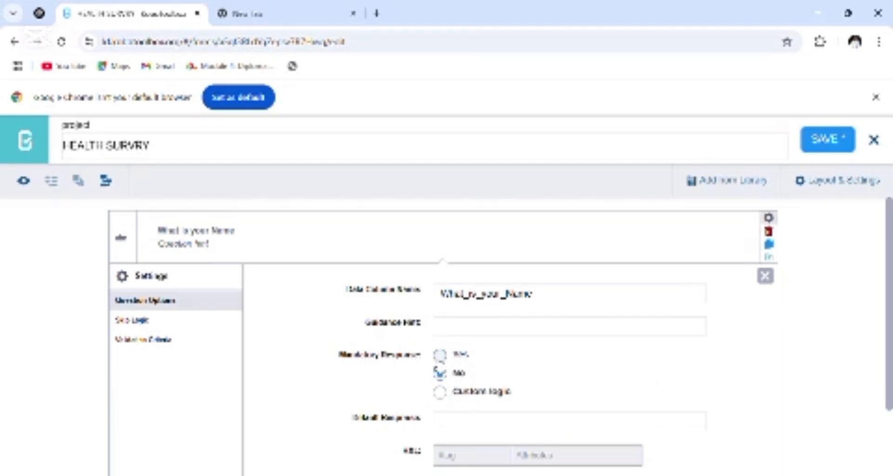
{"action": "left_click", "coordinate": [440, 355]}
{"action": "left_click", "coordinate": [765, 276]}
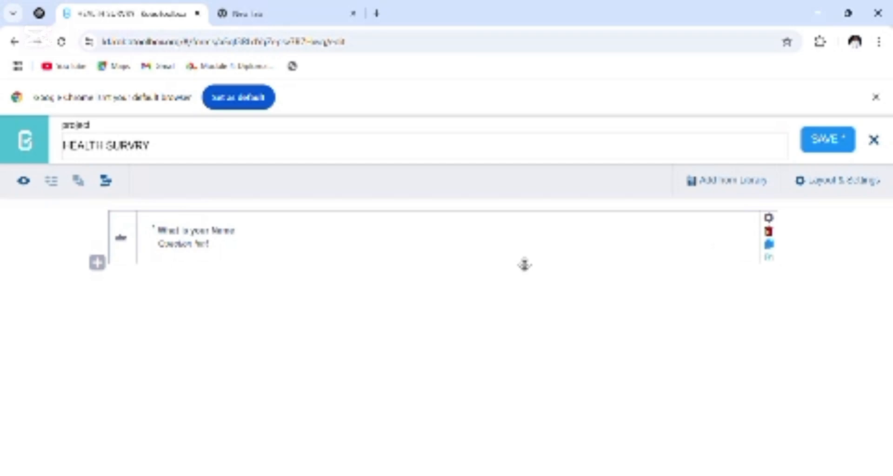
Step: Add a Select One question named "Gender" below the name question
{"action": "left_click", "coordinate": [98, 263]}
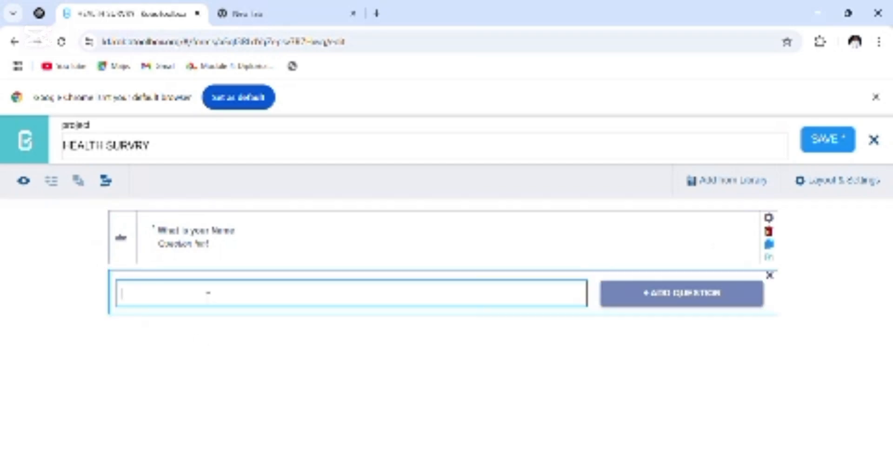
{"action": "type", "text": "Gender"}
{"action": "left_click", "coordinate": [638, 296]}
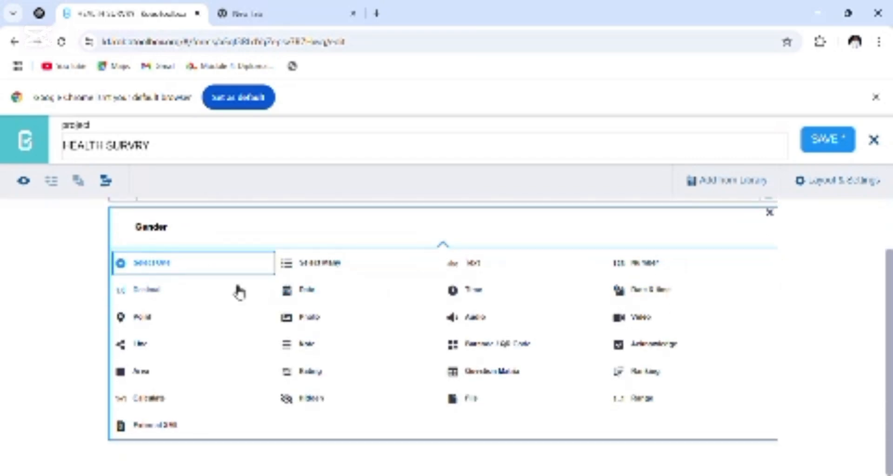
{"action": "left_click", "coordinate": [167, 267]}
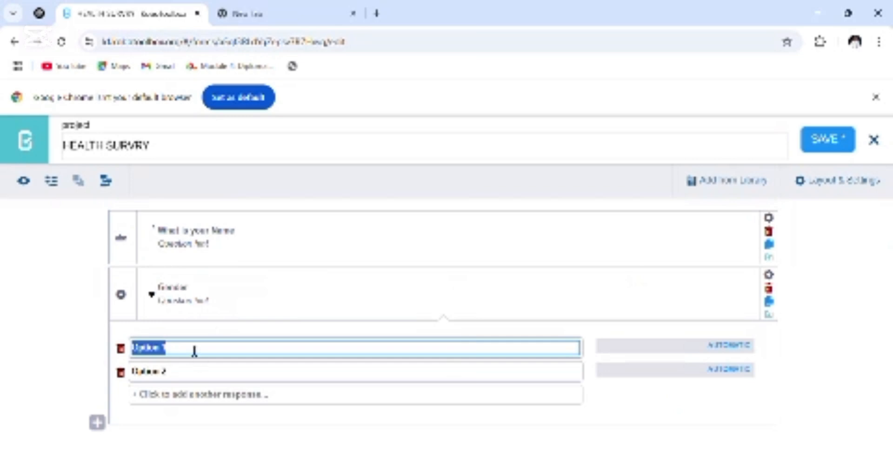
Step: Set the Gender question's two response options to "Male" and "Female"
{"action": "type", "text": "Male"}
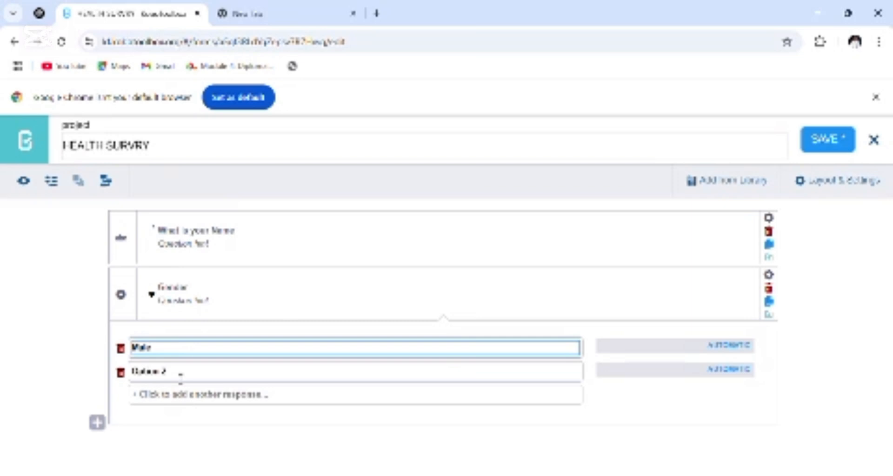
{"action": "left_click", "coordinate": [179, 375]}
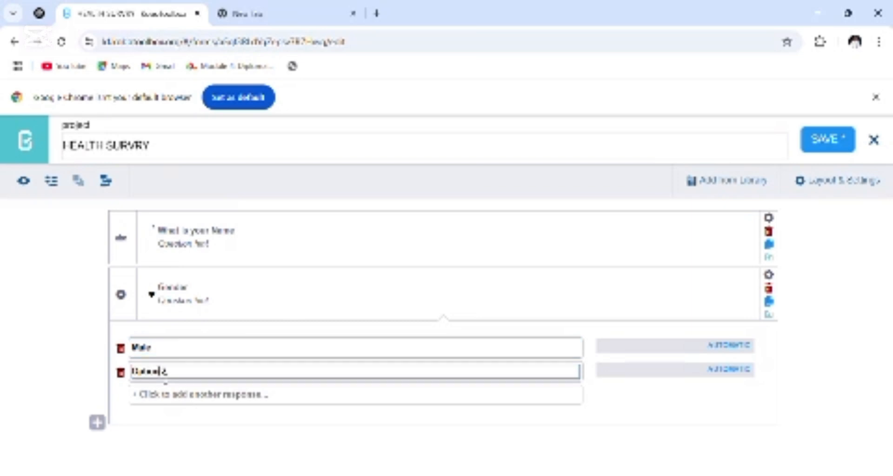
{"action": "key", "text": "BackSpace"}
{"action": "key", "text": "BackSpace"}
{"action": "key", "text": "BackSpace"}
{"action": "key", "text": "BackSpace"}
{"action": "key", "text": "BackSpace"}
{"action": "key", "text": "BackSpace"}
{"action": "key", "text": "BackSpace"}
{"action": "key", "text": "BackSpace"}
{"action": "type", "text": "Female"}
{"action": "key", "text": "BackSpace"}
{"action": "key", "text": "BackSpace"}
{"action": "type", "text": "le"}
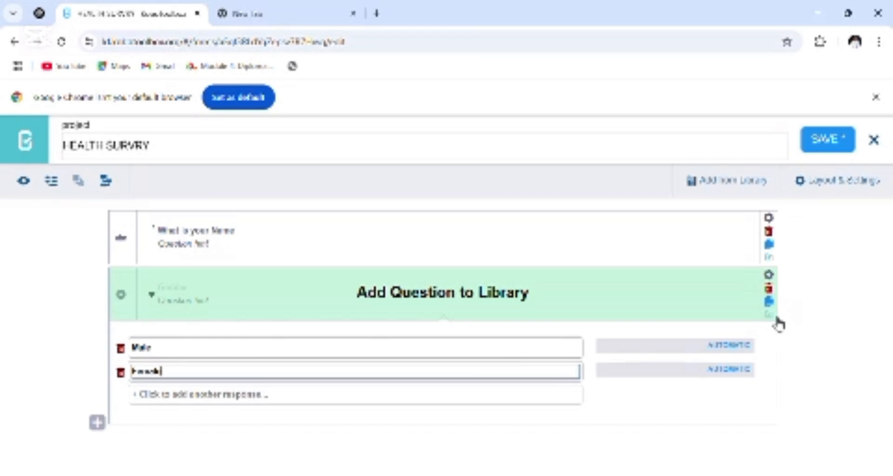
Step: Make a response mandatory for the Gender question
{"action": "left_click", "coordinate": [768, 278]}
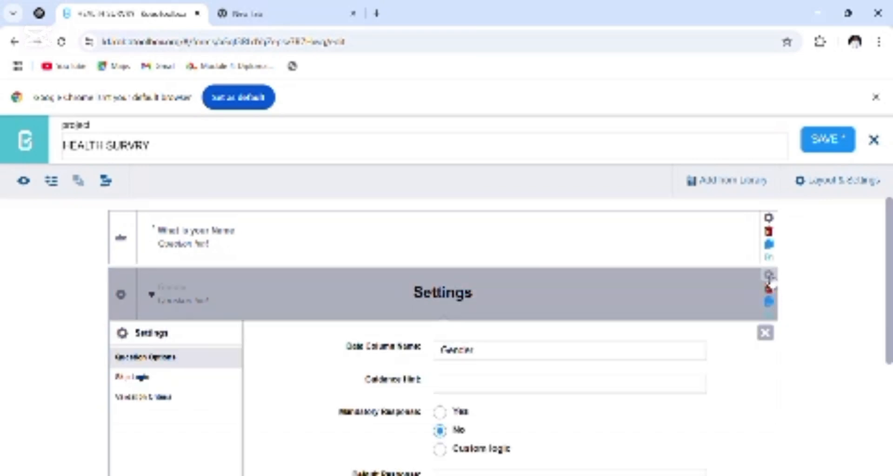
{"action": "left_click", "coordinate": [439, 412]}
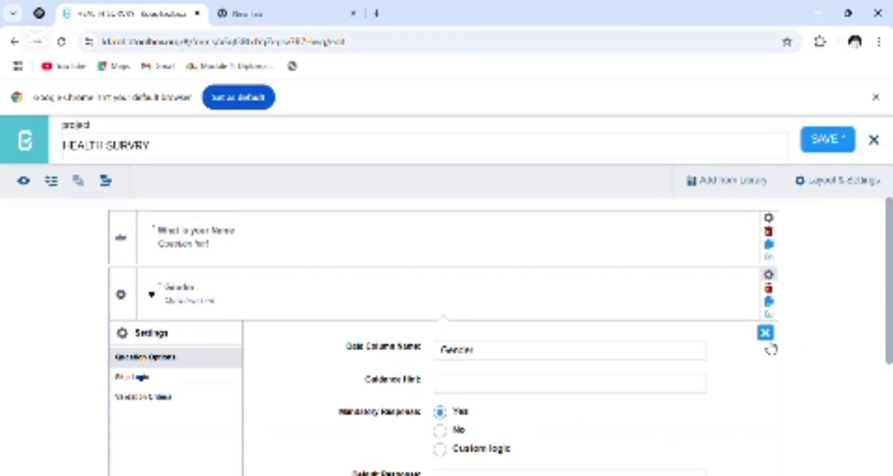
{"action": "left_click", "coordinate": [765, 333]}
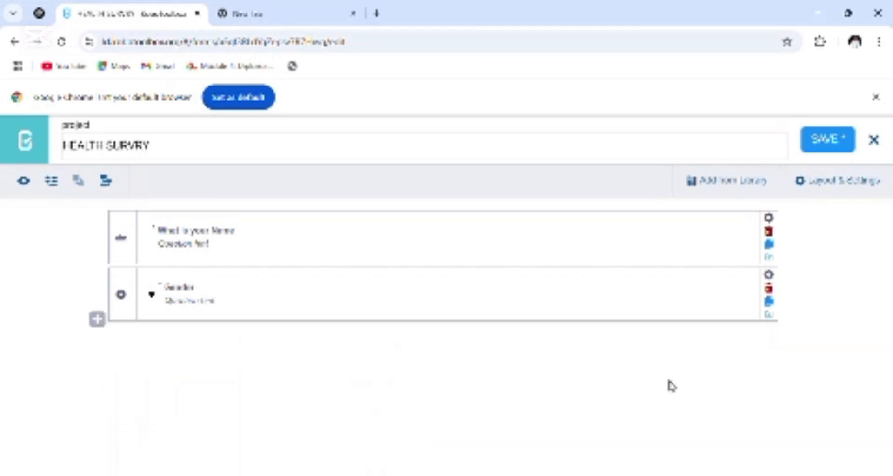
Step: Add a Text question named "Age" below the Gender question
{"action": "left_click", "coordinate": [97, 319]}
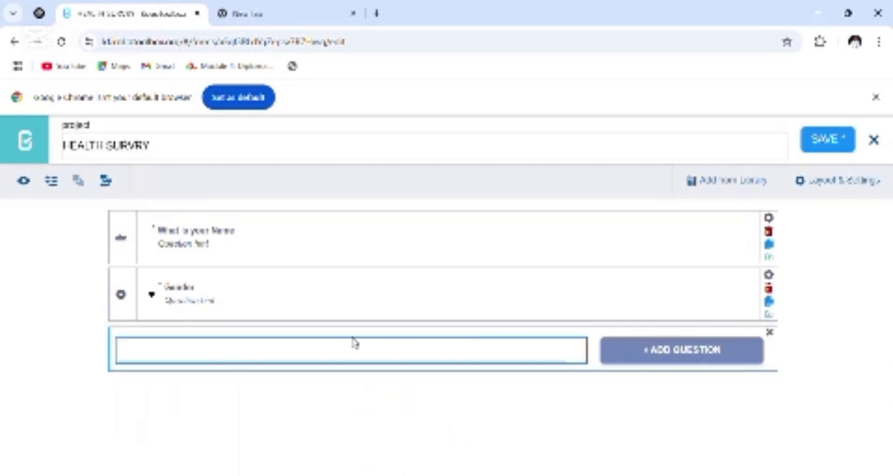
{"action": "left_click", "coordinate": [208, 350]}
{"action": "type", "text": "Age"}
{"action": "left_click", "coordinate": [688, 349]}
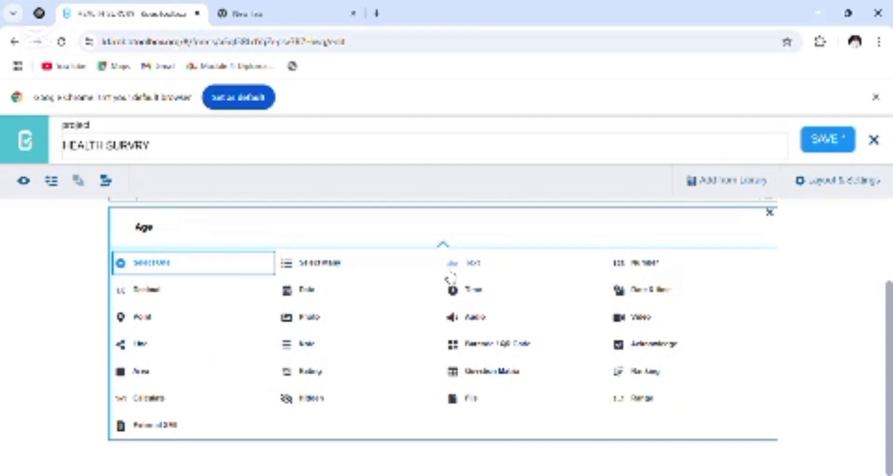
{"action": "left_click", "coordinate": [471, 262]}
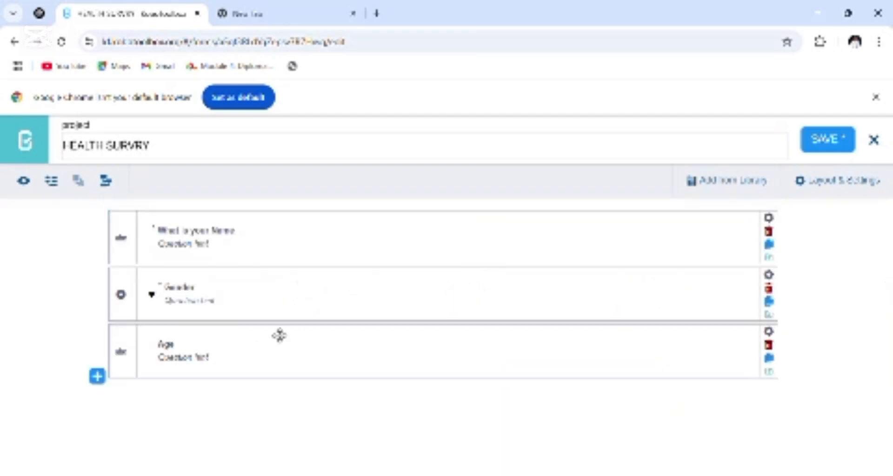
Step: Make a response mandatory for the Age question
{"action": "left_click", "coordinate": [779, 337]}
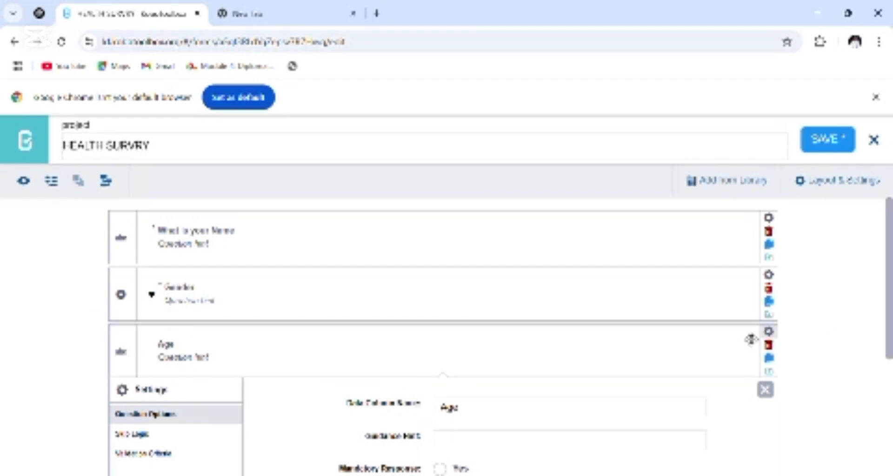
{"action": "left_click", "coordinate": [439, 469]}
{"action": "left_click", "coordinate": [765, 390]}
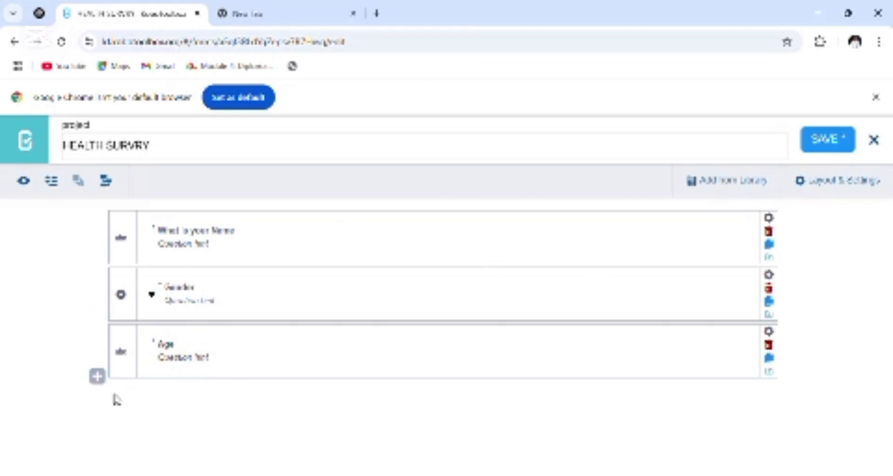
Step: Preview the form through to its last question, and close the preview
{"action": "left_click", "coordinate": [26, 183]}
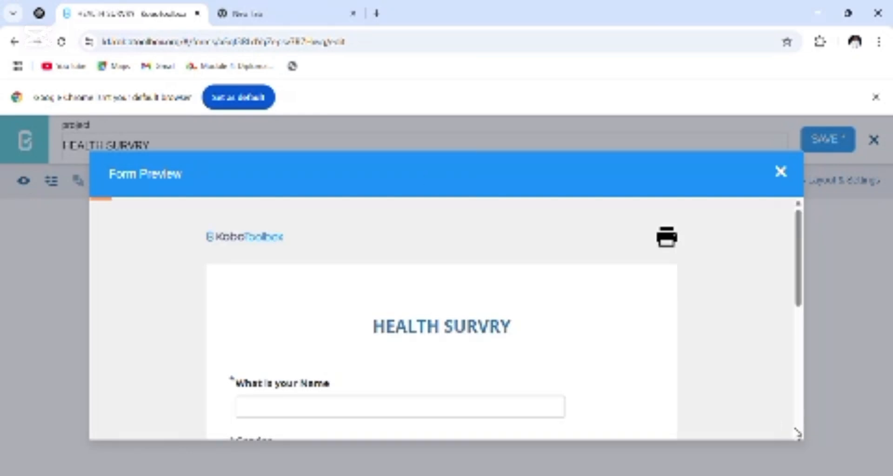
{"action": "scroll", "coordinate": [790, 298], "scroll_direction": "down", "scroll_amount": 6}
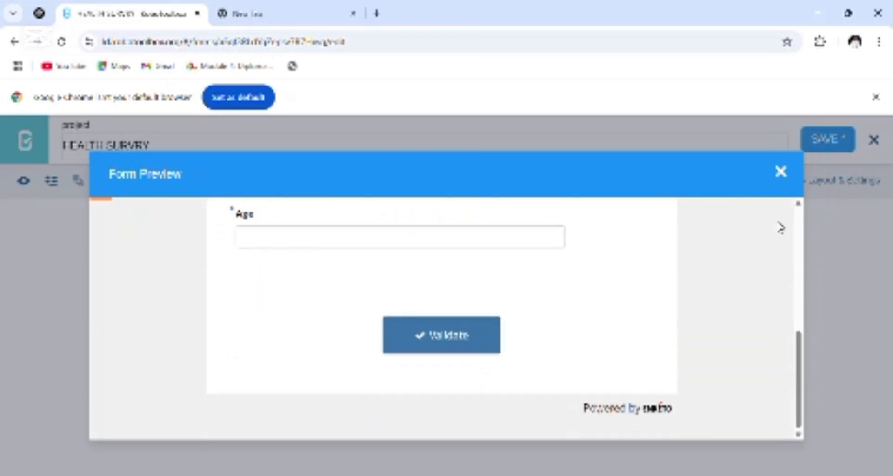
{"action": "left_click", "coordinate": [781, 172]}
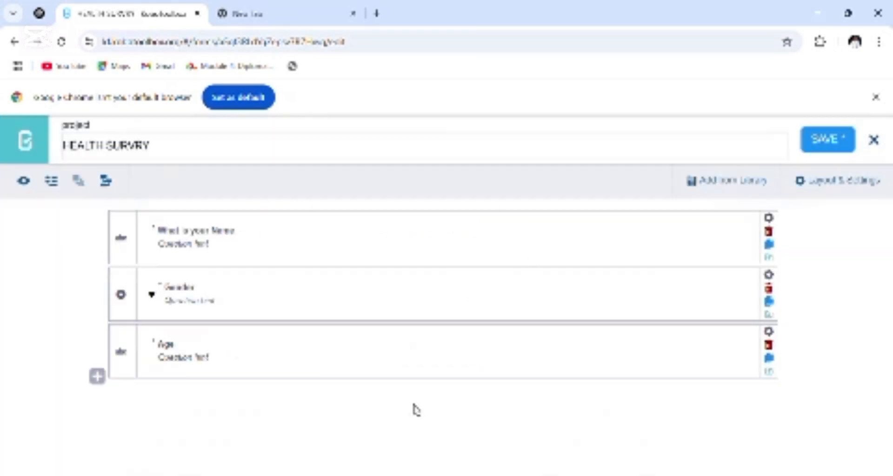
Step: Add a Number question named "Family" below the Age question
{"action": "left_click", "coordinate": [98, 376]}
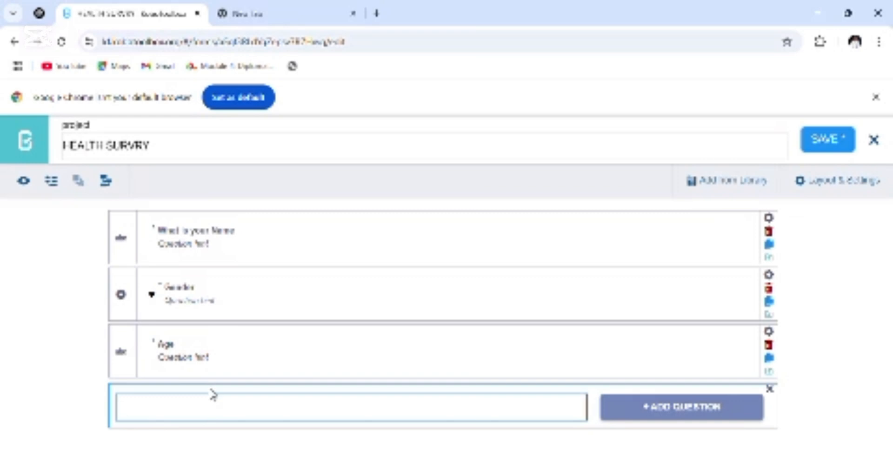
{"action": "type", "text": "Family"}
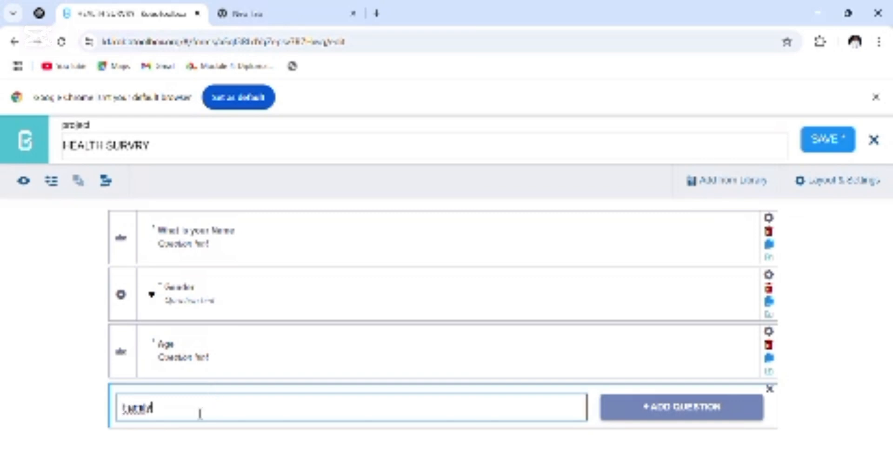
{"action": "left_click", "coordinate": [665, 416]}
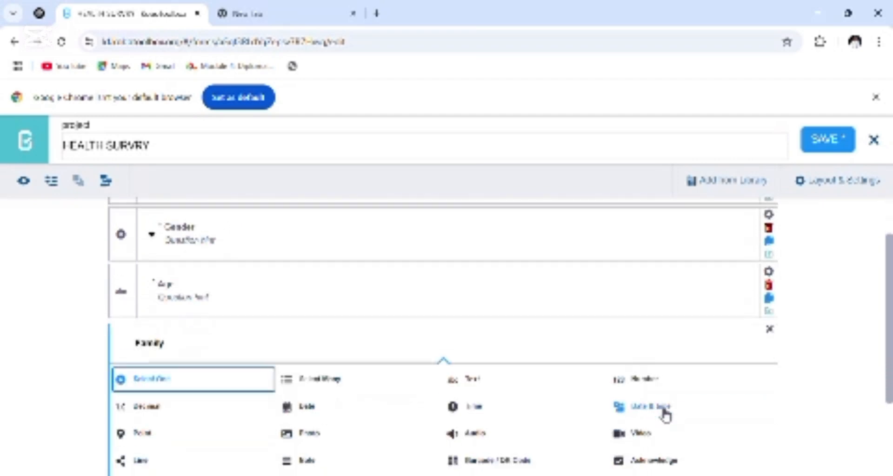
{"action": "scroll", "coordinate": [472, 303], "scroll_direction": "down", "scroll_amount": 3}
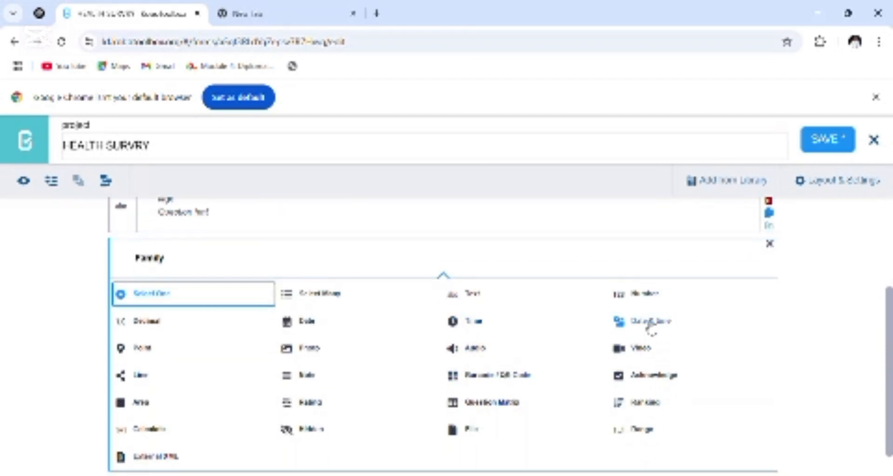
{"action": "left_click", "coordinate": [641, 296]}
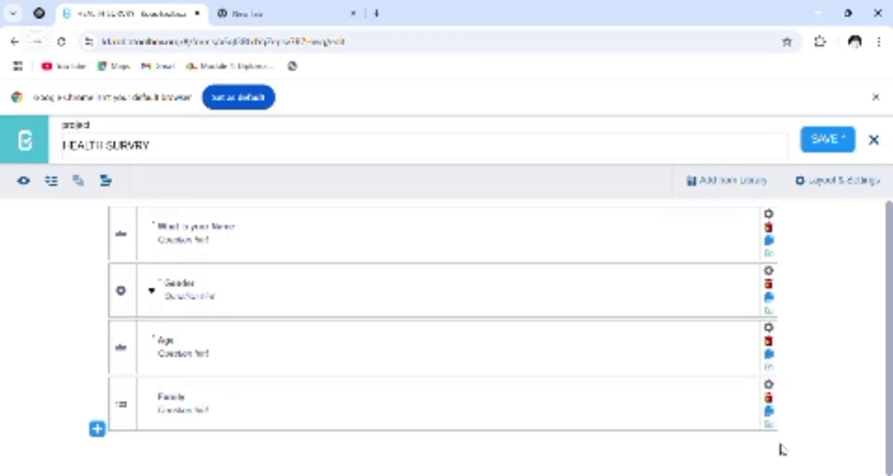
Step: Add a Select One question reading "Do you have health facility here?" below the Family question
{"action": "left_click", "coordinate": [97, 429]}
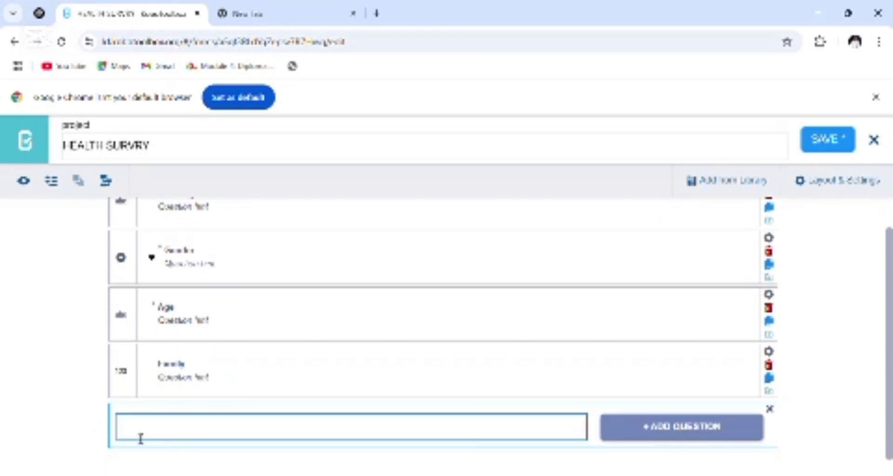
{"action": "type", "text": "D"}
{"action": "type", "text": "o you"}
{"action": "type", "text": " have"}
{"action": "type", "text": " fe"}
{"action": "type", "text": "alth"}
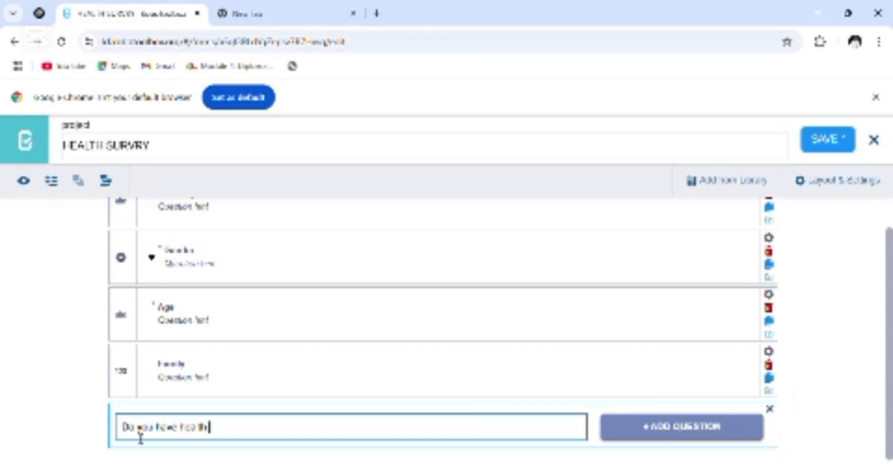
{"action": "type", "text": " facility here"}
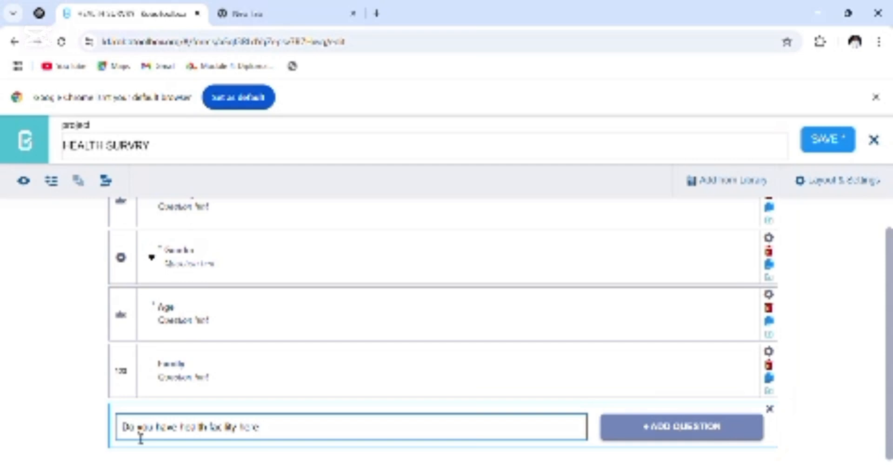
{"action": "type", "text": "?"}
{"action": "left_click", "coordinate": [646, 430]}
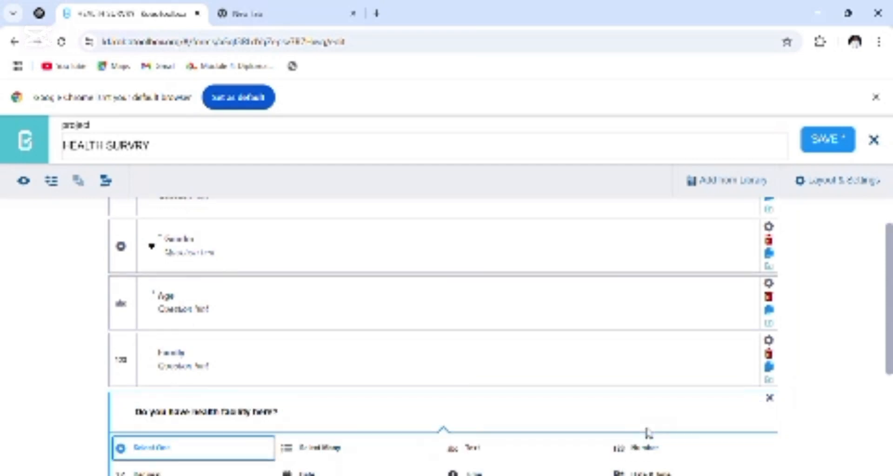
{"action": "scroll", "coordinate": [647, 432], "scroll_direction": "down", "scroll_amount": 3}
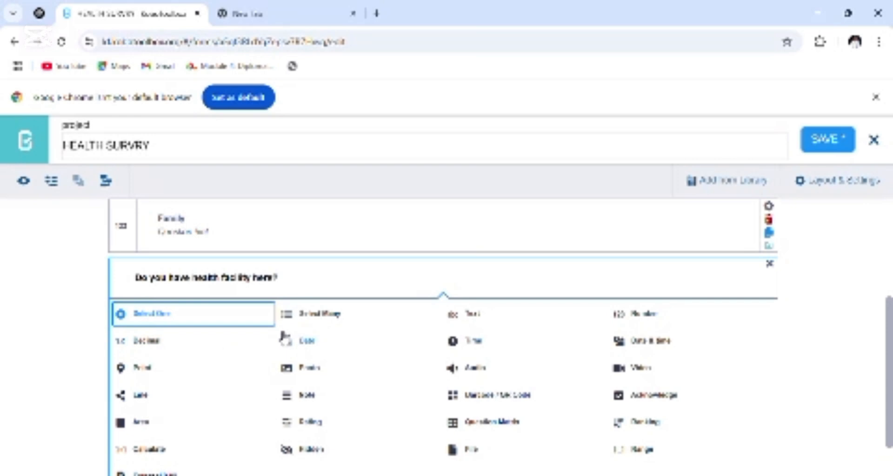
{"action": "left_click", "coordinate": [158, 321]}
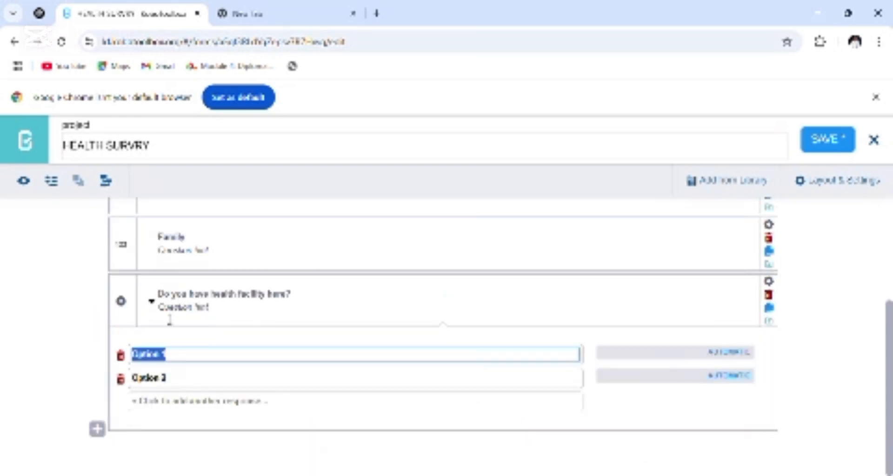
Step: Set the health facility question's two response options to "Yes" and "No"
{"action": "type", "text": "Y"}
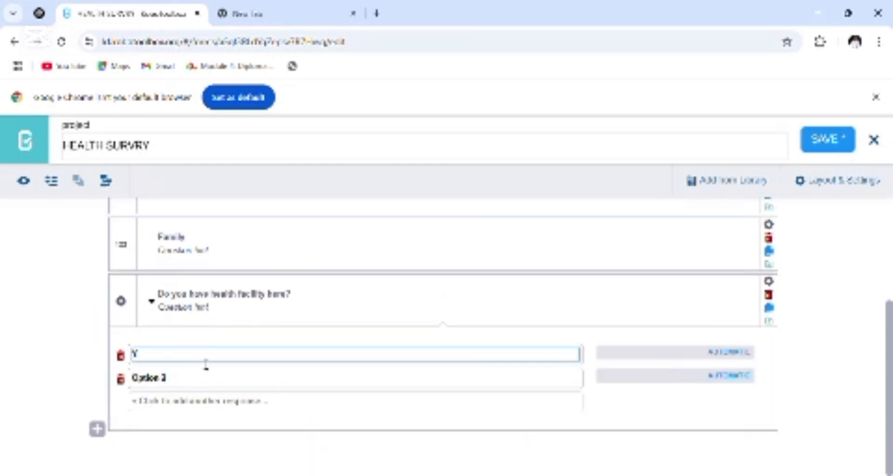
{"action": "type", "text": "es"}
{"action": "left_click", "coordinate": [195, 379]}
{"action": "key", "text": "BackSpace"}
{"action": "key", "text": "BackSpace"}
{"action": "key", "text": "BackSpace"}
{"action": "key", "text": "BackSpace"}
{"action": "key", "text": "BackSpace"}
{"action": "key", "text": "BackSpace"}
{"action": "key", "text": "BackSpace"}
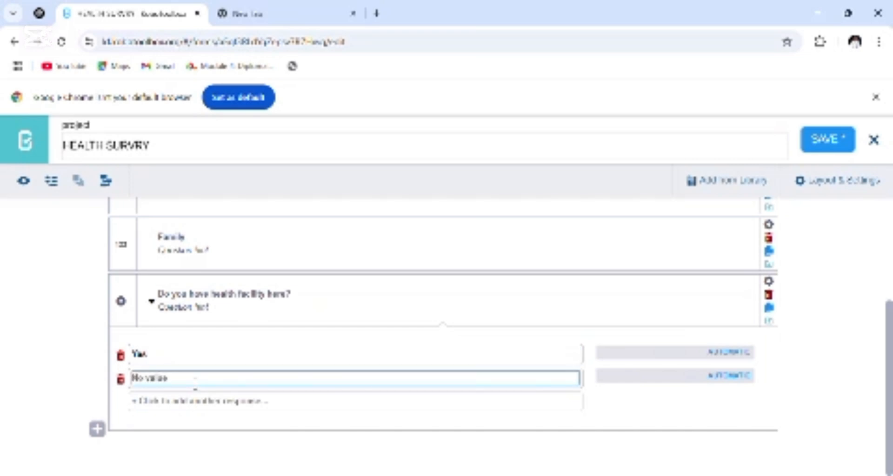
{"action": "type", "text": "No"}
Step: Make a response mandatory for the "Do you have health facility here?" question
{"action": "left_click", "coordinate": [769, 285]}
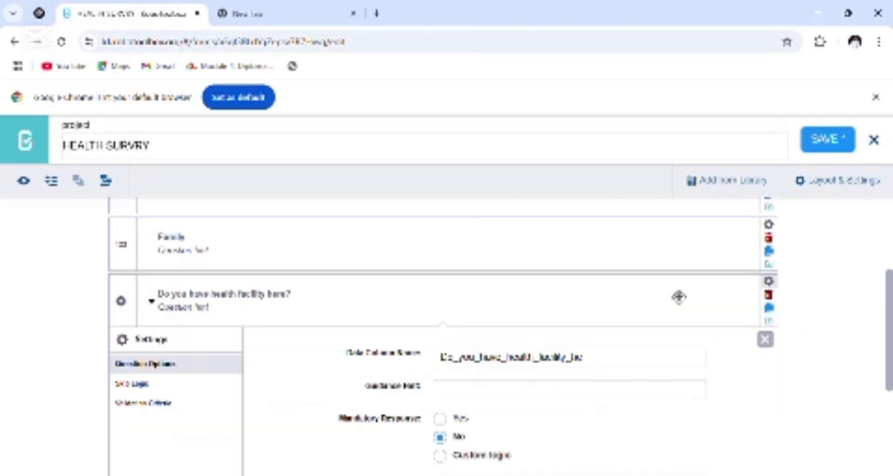
{"action": "left_click", "coordinate": [447, 420]}
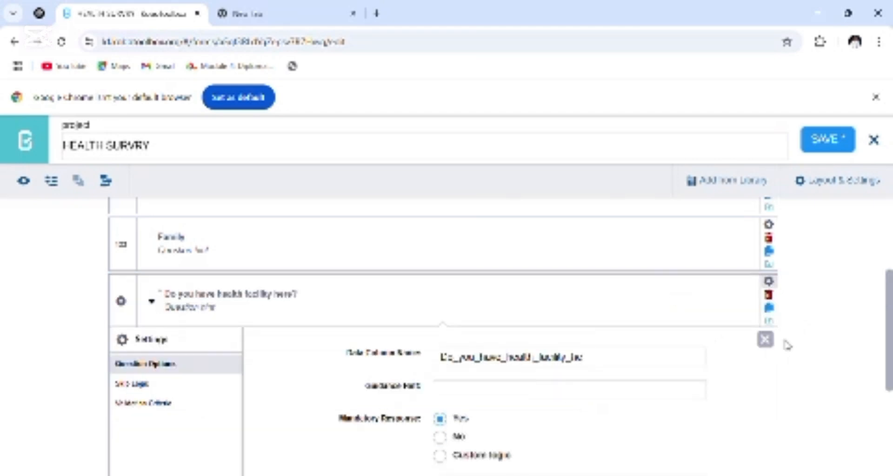
{"action": "left_click", "coordinate": [766, 342]}
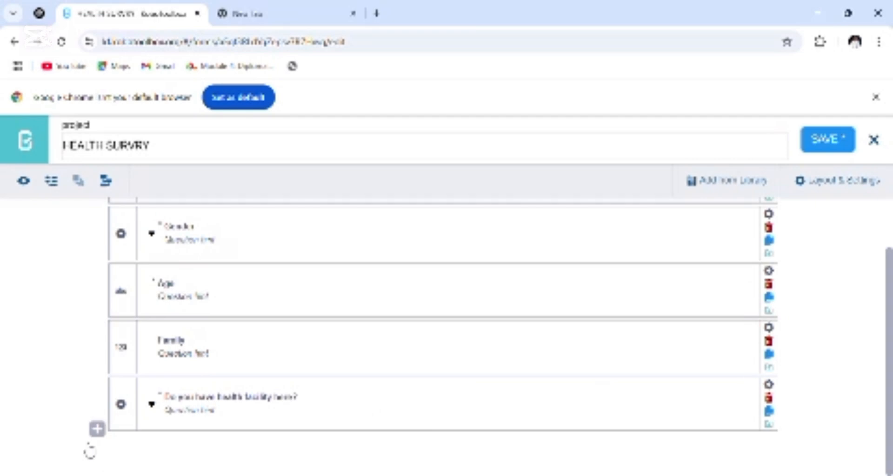
Step: Add a Select One question reading "Is it Functioning" below the health facility question
{"action": "left_click", "coordinate": [97, 429]}
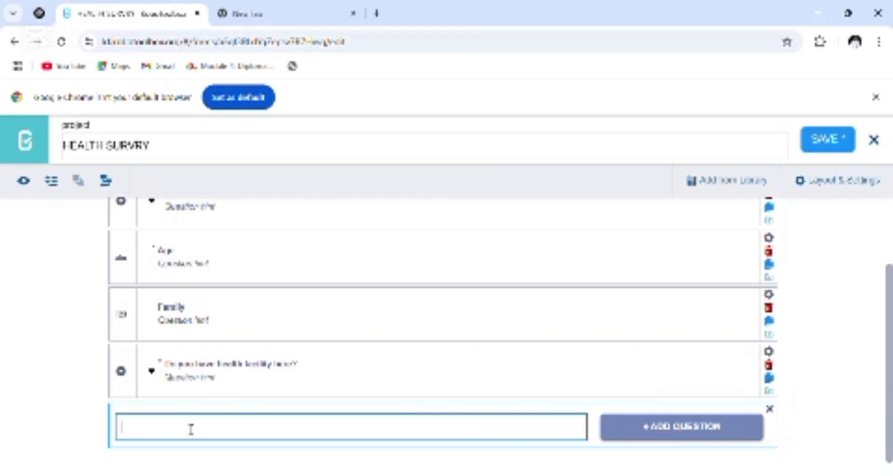
{"action": "type", "text": "Is"}
{"action": "type", "text": " it"}
{"action": "type", "text": " Famil"}
{"action": "type", "text": "tio"}
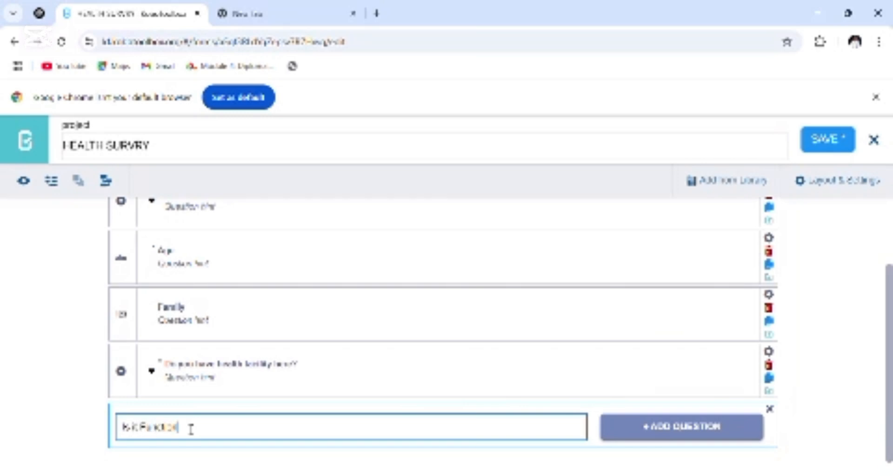
{"action": "type", "text": "ing"}
{"action": "left_click", "coordinate": [693, 433]}
{"action": "scroll", "coordinate": [565, 419], "scroll_direction": "down", "scroll_amount": 3}
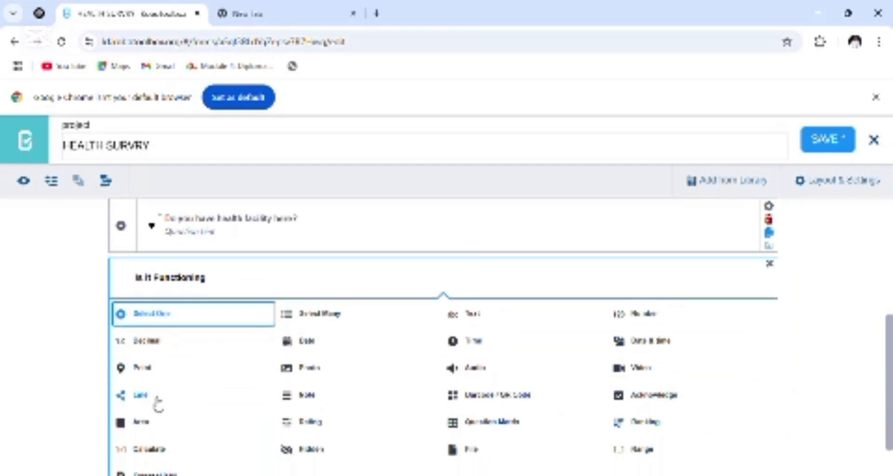
{"action": "left_click", "coordinate": [158, 319]}
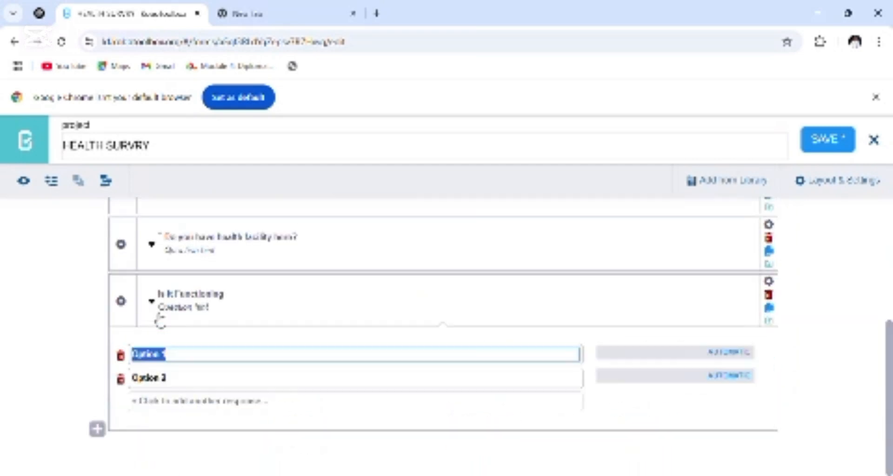
Step: Set the first two response options of the "Is it Functioning" question to "Yes" and "No"
{"action": "type", "text": "Yes"}
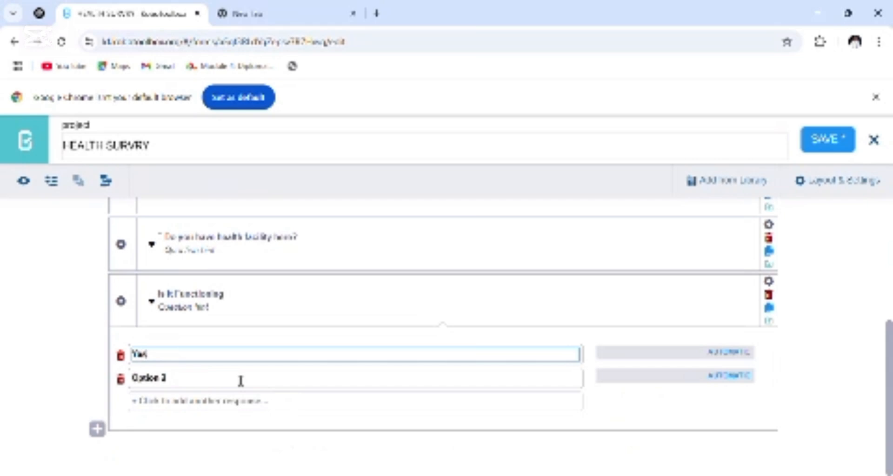
{"action": "left_click", "coordinate": [240, 381]}
{"action": "key", "text": "BackSpace"}
{"action": "key", "text": "BackSpace"}
{"action": "key", "text": "BackSpace"}
{"action": "key", "text": "BackSpace"}
{"action": "key", "text": "BackSpace"}
{"action": "key", "text": "BackSpace"}
{"action": "type", "text": "No"}
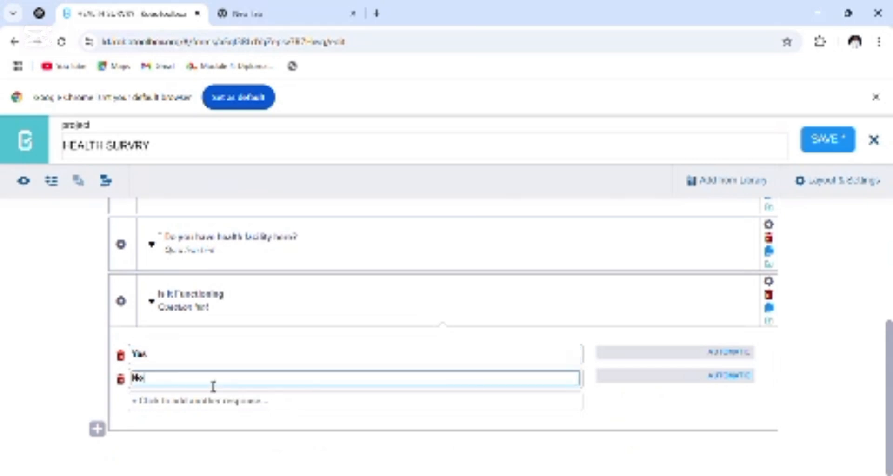
Step: Add a third response option "I dont know" to the "Is it Functioning" question
{"action": "left_click", "coordinate": [200, 403]}
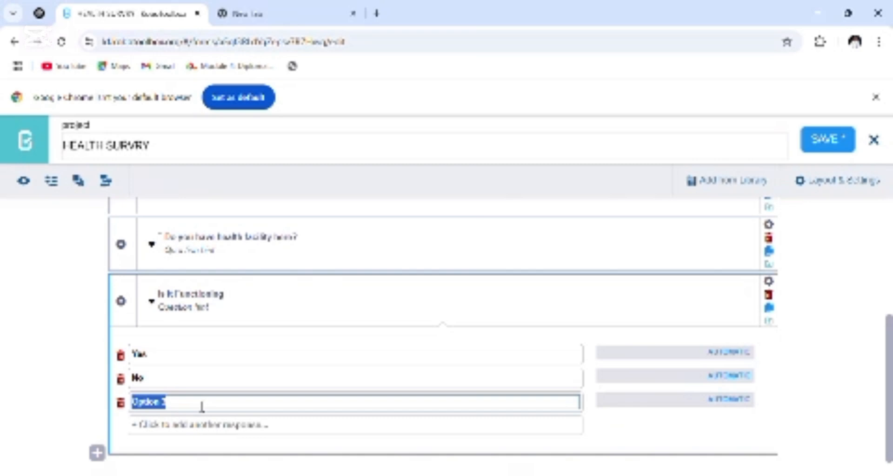
{"action": "type", "text": "NA"}
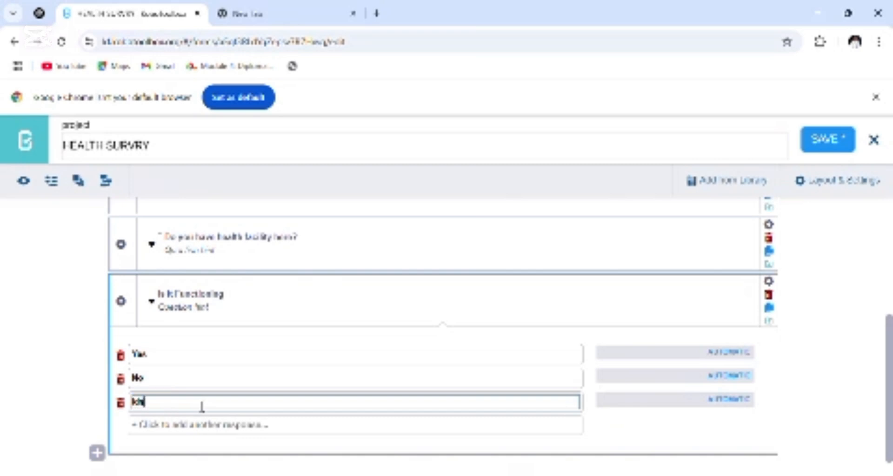
{"action": "key", "text": "BackSpace"}
{"action": "key", "text": "BackSpace"}
{"action": "type", "text": "I dont know"}
Step: Add a Select Many question reading "Are these services are available" below the "Is it Functioning" question
{"action": "left_click", "coordinate": [97, 453]}
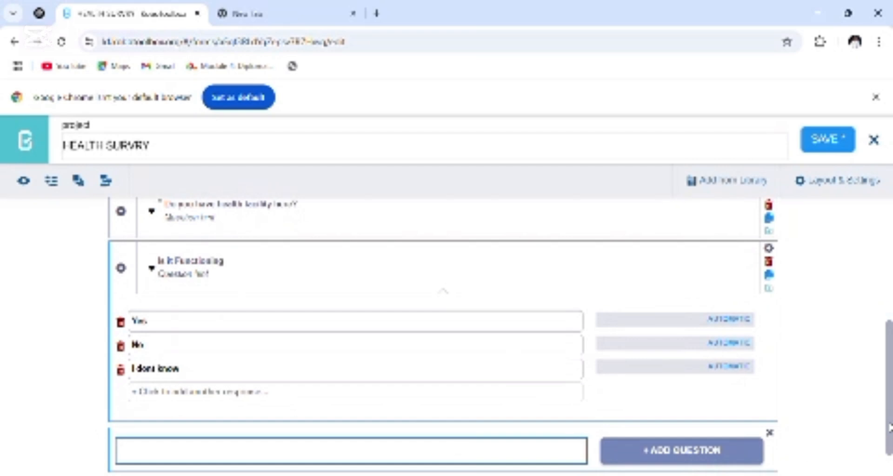
{"action": "scroll", "coordinate": [890, 427], "scroll_direction": "down", "scroll_amount": 2}
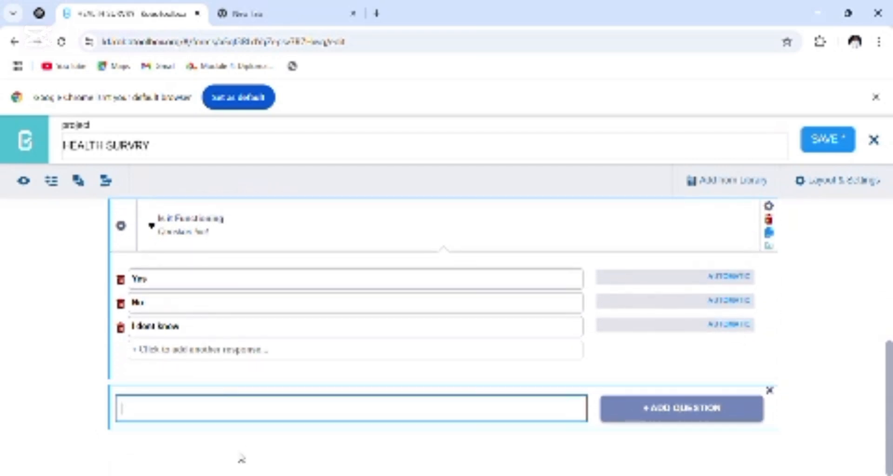
{"action": "type", "text": "Are these "}
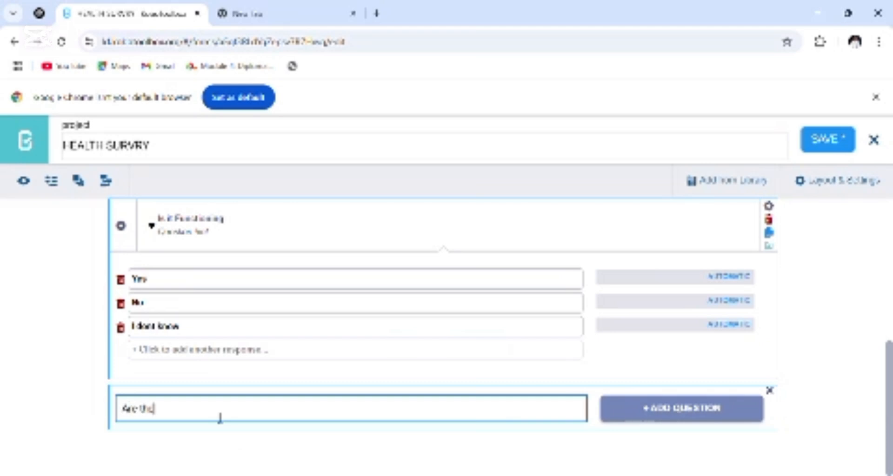
{"action": "type", "text": "services "}
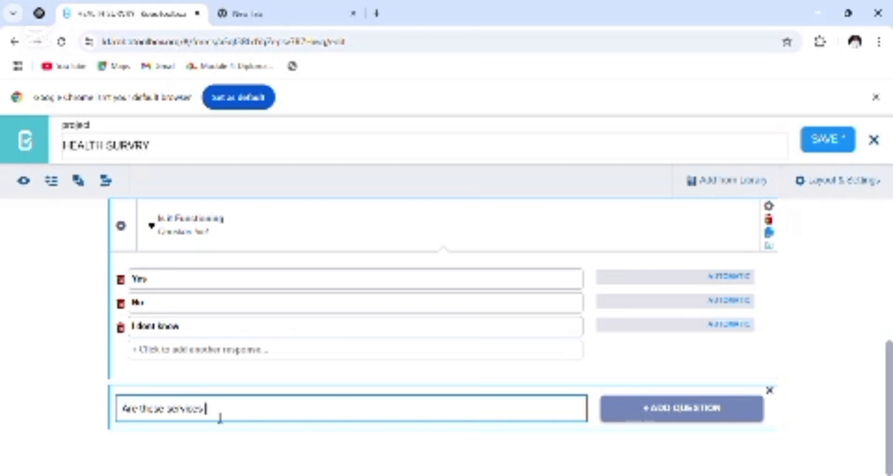
{"action": "type", "text": "are awailable"}
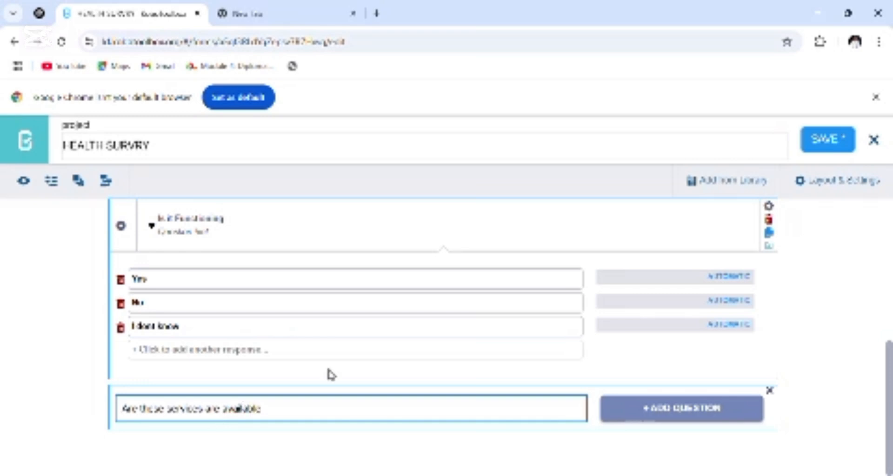
{"action": "left_click", "coordinate": [693, 420]}
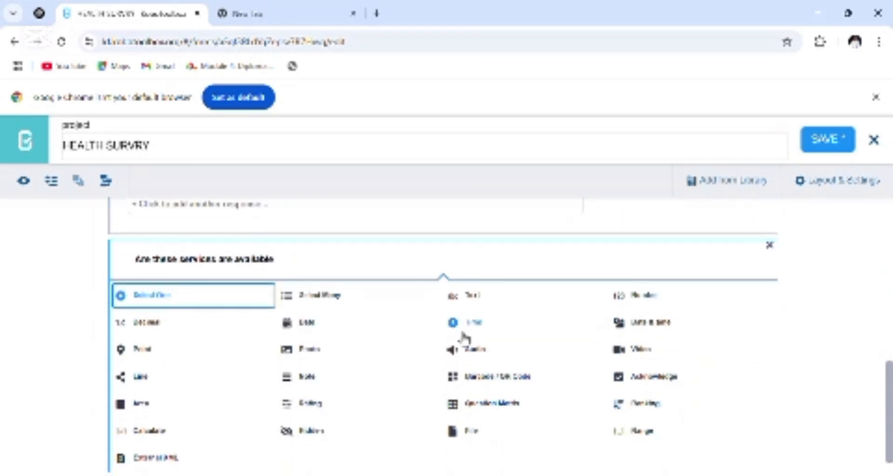
{"action": "left_click", "coordinate": [331, 301]}
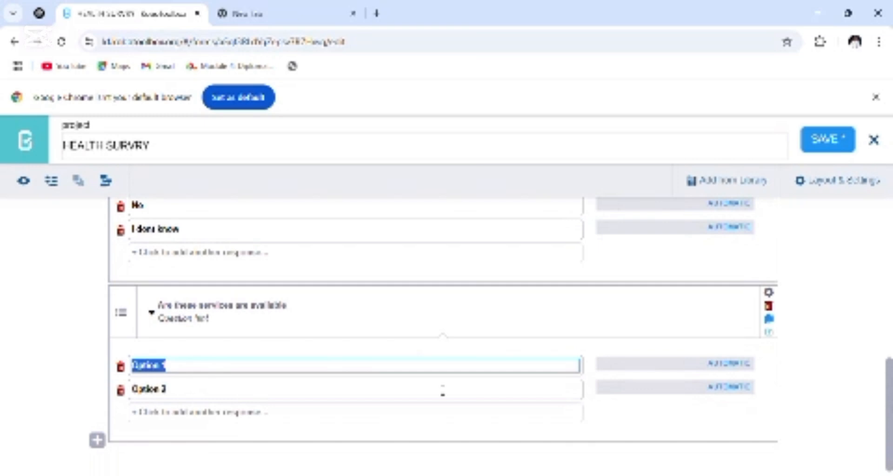
Step: Set the first two response options of the services question to "ANC" and "LAB"
{"action": "type", "text": "All"}
{"action": "type", "text": "C"}
{"action": "left_click", "coordinate": [187, 391]}
{"action": "key", "text": "BackSpace"}
{"action": "key", "text": "BackSpace"}
{"action": "key", "text": "BackSpace"}
{"action": "key", "text": "BackSpace"}
{"action": "key", "text": "BackSpace"}
{"action": "key", "text": "BackSpace"}
{"action": "key", "text": "BackSpace"}
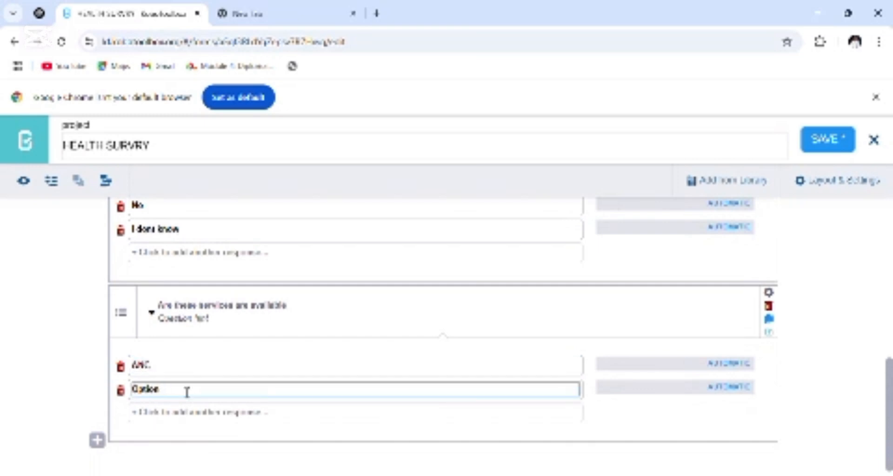
{"action": "key", "text": "BackSpace"}
{"action": "type", "text": "I"}
{"action": "key", "text": "BackSpace"}
{"action": "type", "text": "LAB"}
Step: Add the response options "NUTRITIN" and "PHARMACY" to the services question
{"action": "left_click", "coordinate": [193, 413]}
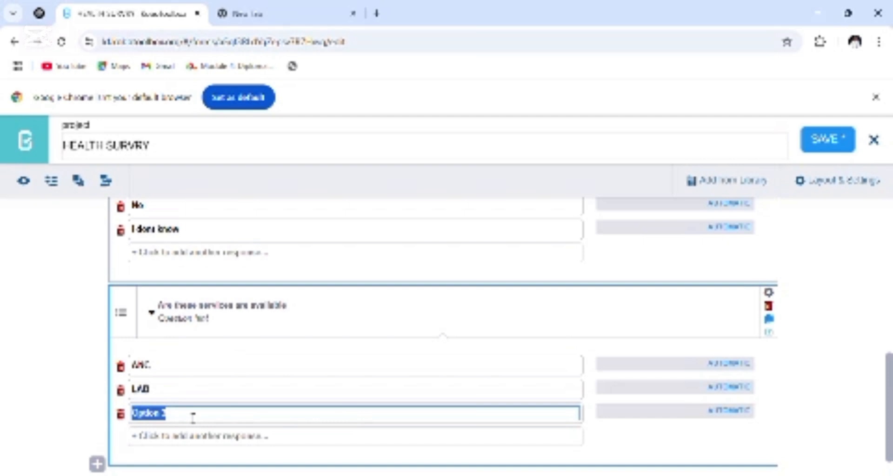
{"action": "type", "text": "NUTRITIN"}
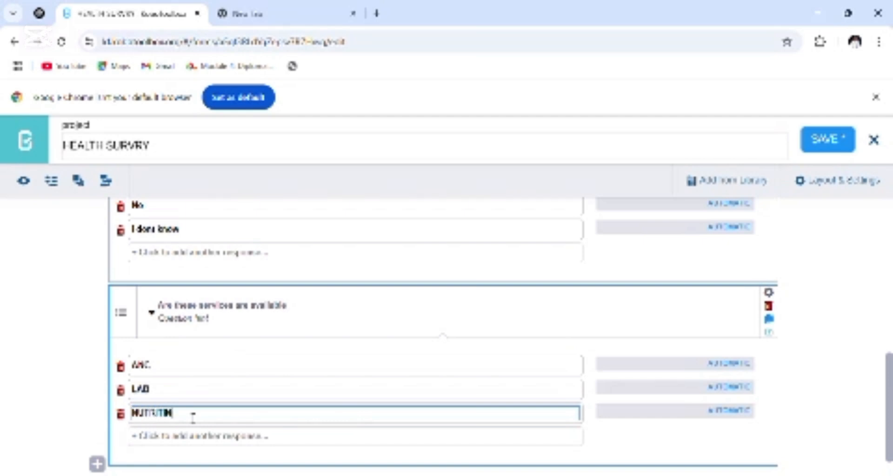
{"action": "left_click", "coordinate": [196, 441]}
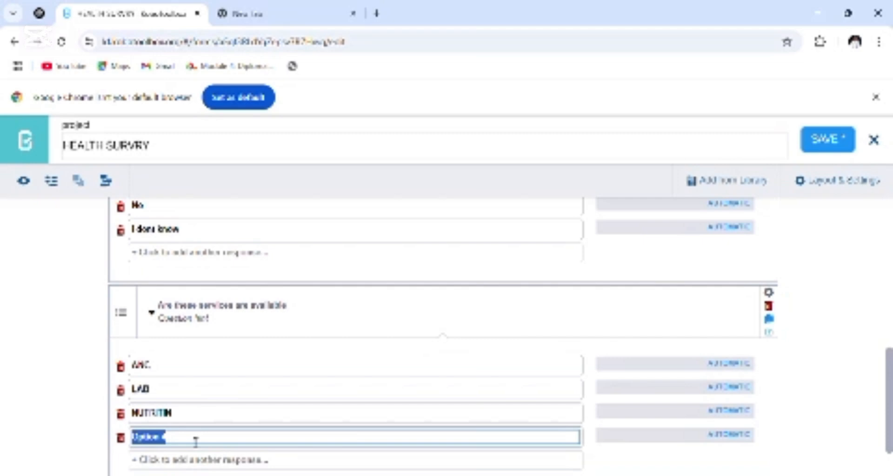
{"action": "type", "text": "PHARMACY"}
Step: Add a fifth response option "LABOUR AND DELIVERY" to the services question
{"action": "left_click", "coordinate": [199, 461]}
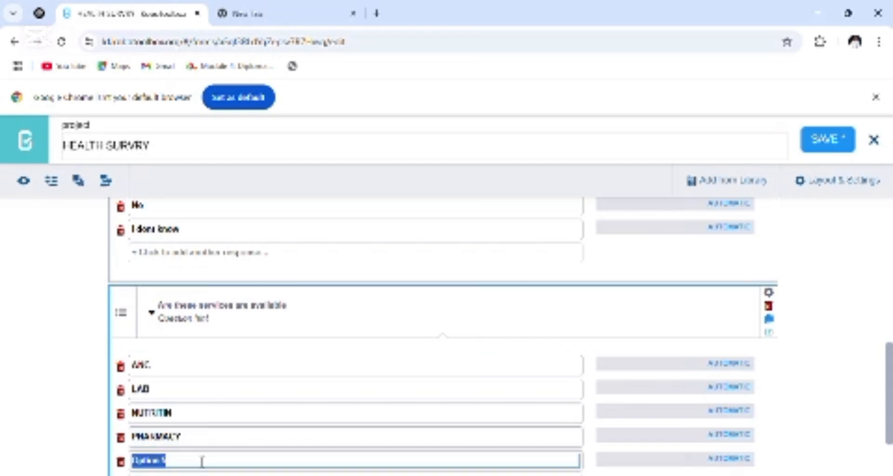
{"action": "type", "text": "KARDIR"}
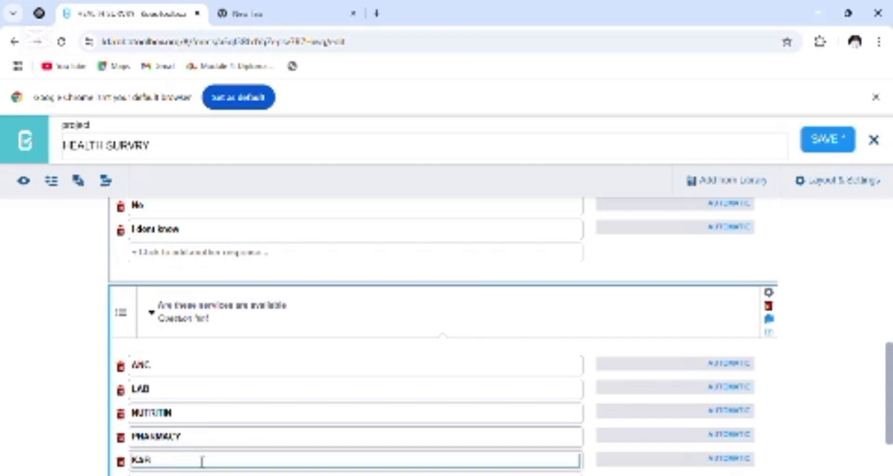
{"action": "key", "text": "BackSpace"}
{"action": "key", "text": "BackSpace"}
{"action": "key", "text": "BackSpace"}
{"action": "key", "text": "BackSpace"}
{"action": "key", "text": "BackSpace"}
{"action": "key", "text": "BackSpace"}
{"action": "type", "text": "LABOUR AND DELIVERY"}
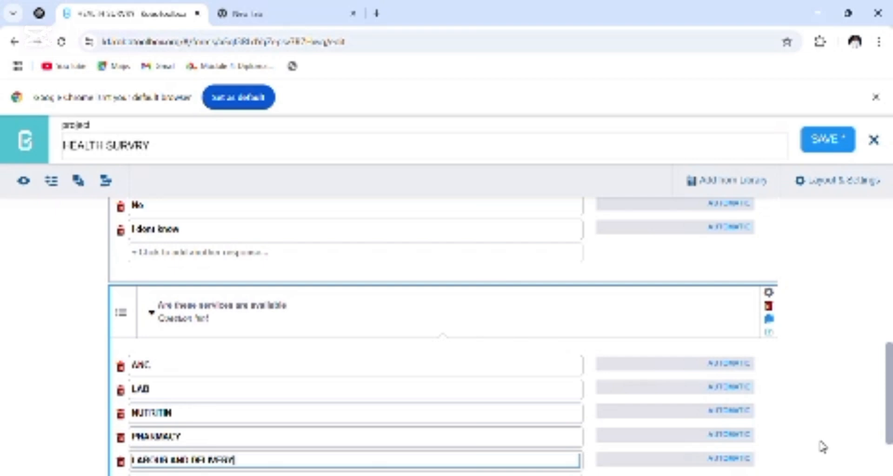
Step: Add a sixth response option "HIV/TB COUNSELLING" to the services question
{"action": "left_click_drag", "start_coordinate": [889, 421], "coordinate": [889, 447]}
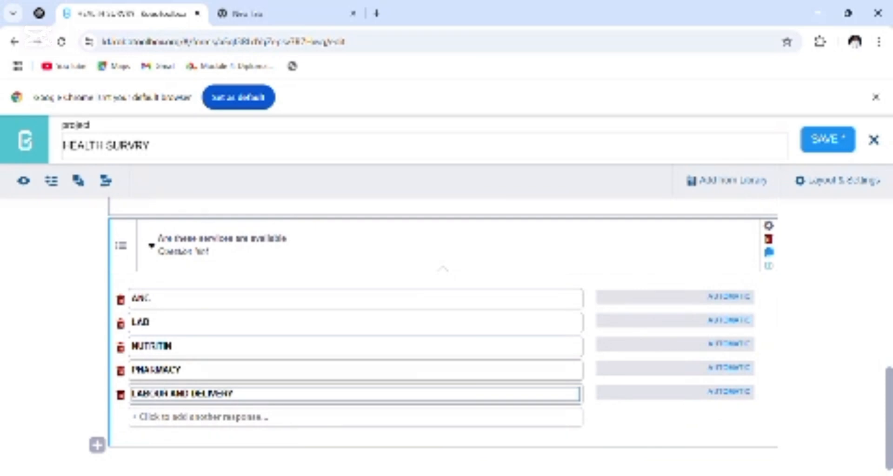
{"action": "left_click", "coordinate": [271, 417]}
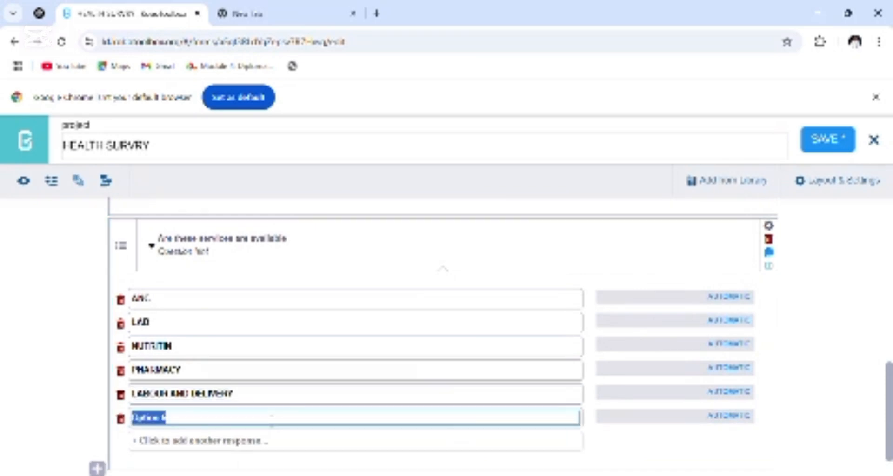
{"action": "type", "text": "HIV"}
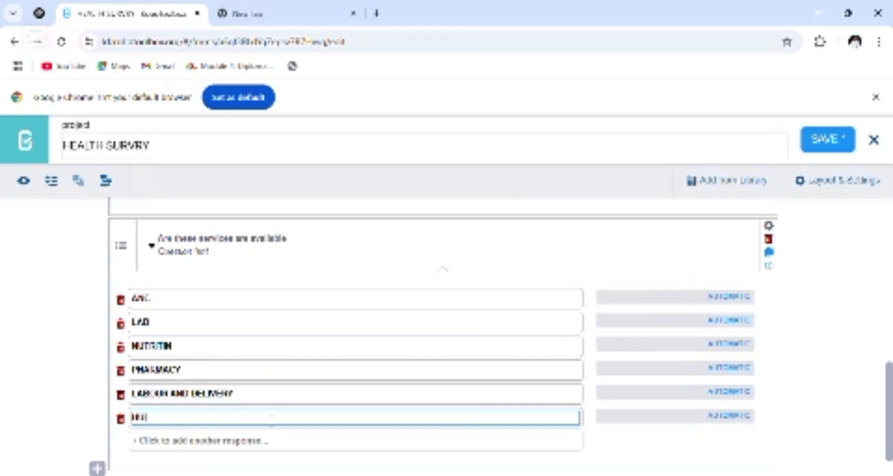
{"action": "key", "text": "BackSpace"}
{"action": "key", "text": "BackSpace"}
{"action": "key", "text": "BackSpace"}
{"action": "type", "text": "IV"}
{"action": "type", "text": "N"}
{"action": "key", "text": "BackSpace"}
{"action": "type", "text": "/TB CORNER LINE"}
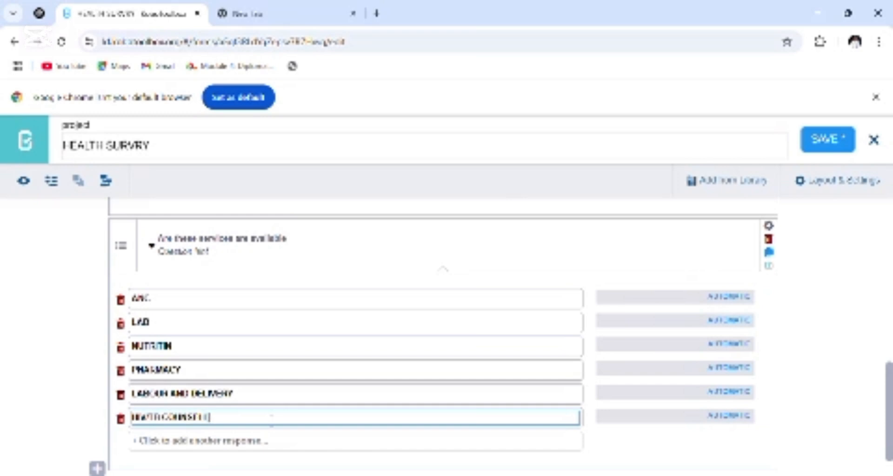
Step: Add a seventh response option "HEALATH EDUCATION" to the services question
{"action": "left_click", "coordinate": [225, 445]}
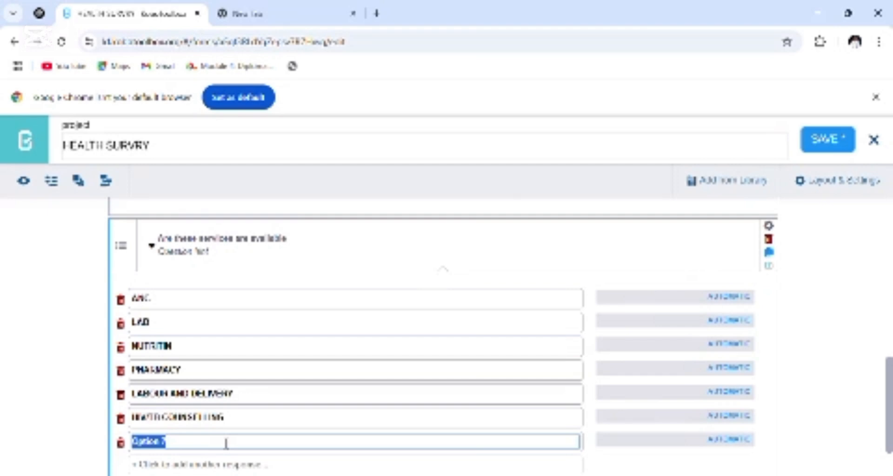
{"action": "type", "text": "H"}
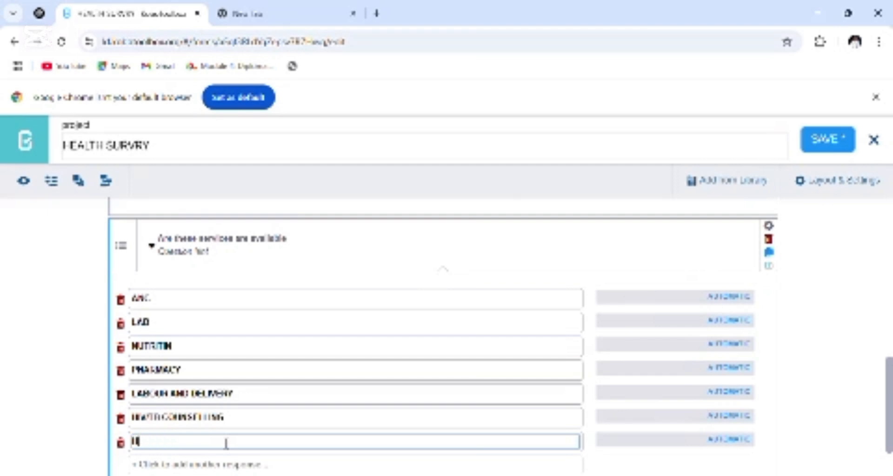
{"action": "type", "text": "ELATH CO"}
{"action": "type", "text": "UCATION"}
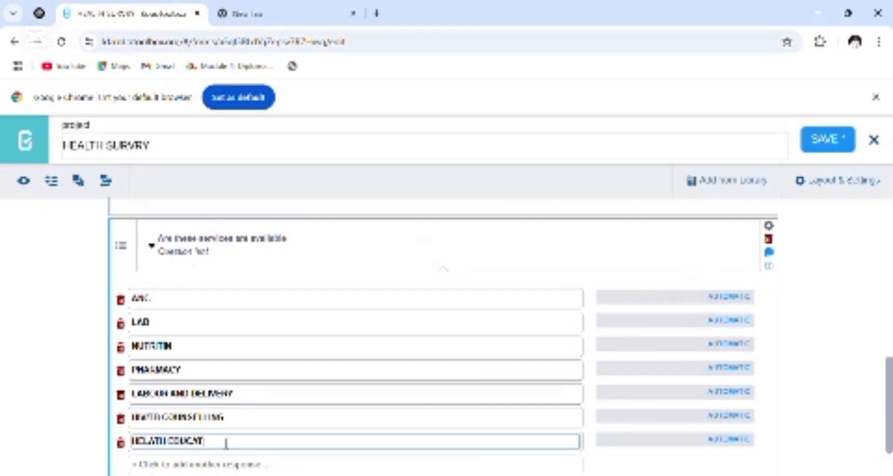
{"action": "left_click", "coordinate": [142, 442]}
{"action": "type", "text": "A"}
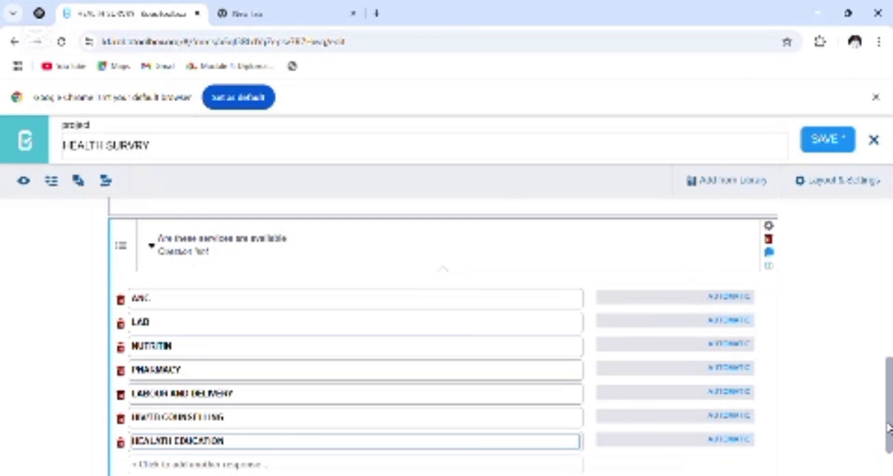
Step: Make a response mandatory for the "Are these services are available" question
{"action": "mouse_move", "coordinate": [889, 430]}
{"action": "left_mouse_down"}
{"action": "mouse_move", "coordinate": [888, 453]}
{"action": "mouse_move", "coordinate": [888, 421]}
{"action": "left_mouse_up"}
{"action": "left_click", "coordinate": [768, 258]}
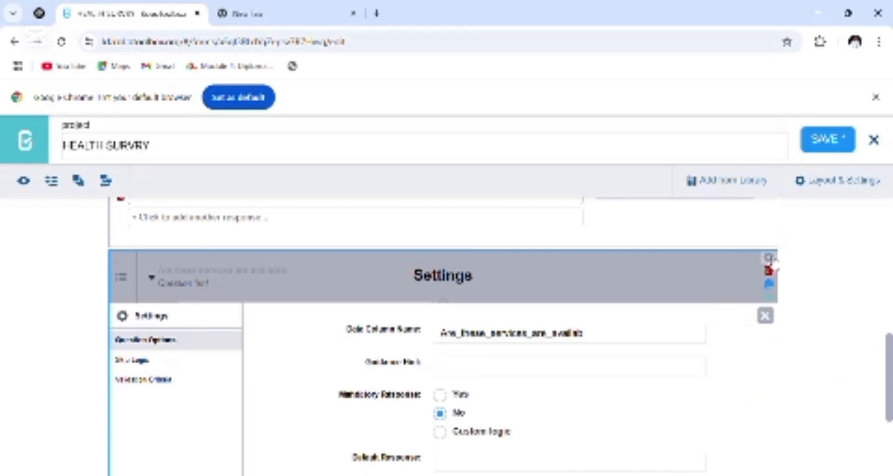
{"action": "left_click", "coordinate": [439, 395]}
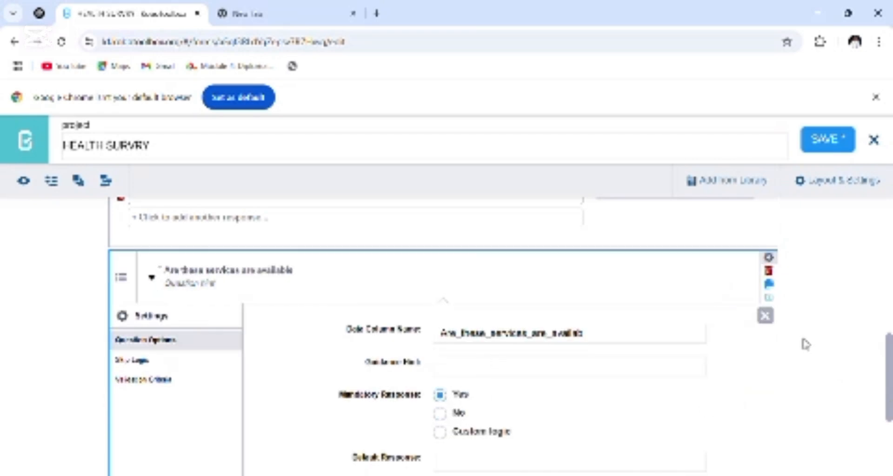
{"action": "left_click", "coordinate": [768, 319]}
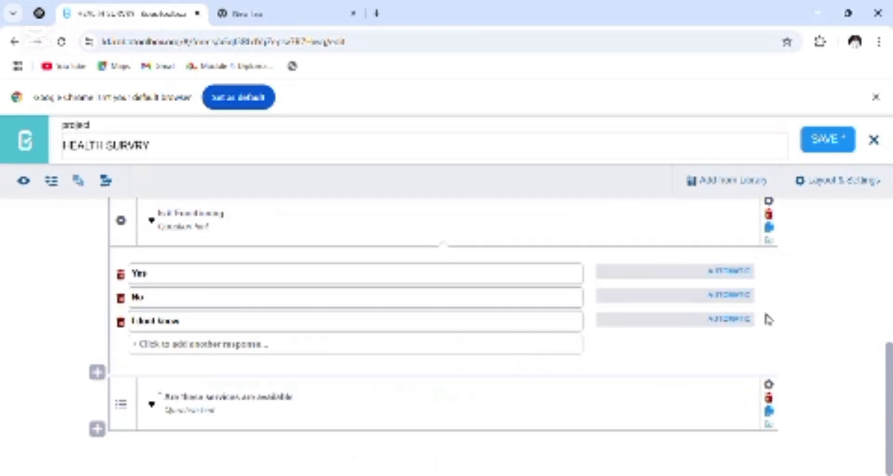
Step: Preview the form and test the services question by selecting HEALATH EDUCATION, HIV/TB COUNSELLING, nutrition and PHARMACY
{"action": "left_click", "coordinate": [25, 183]}
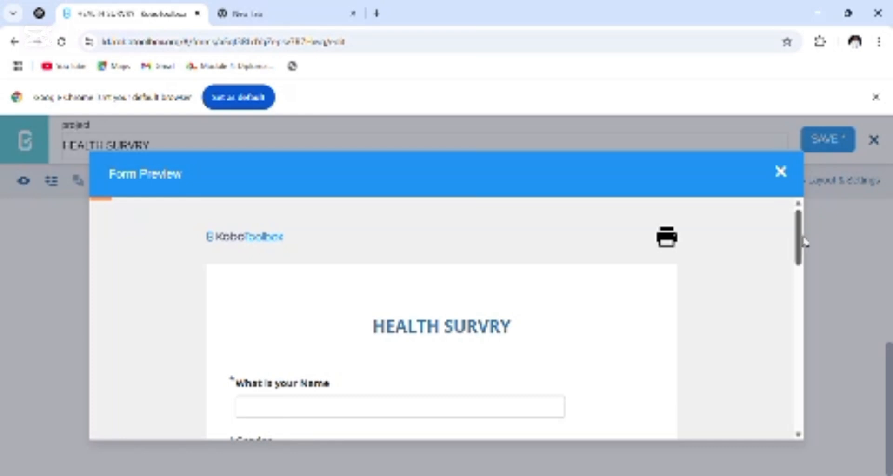
{"action": "scroll", "coordinate": [800, 431], "scroll_direction": "down", "scroll_amount": 7}
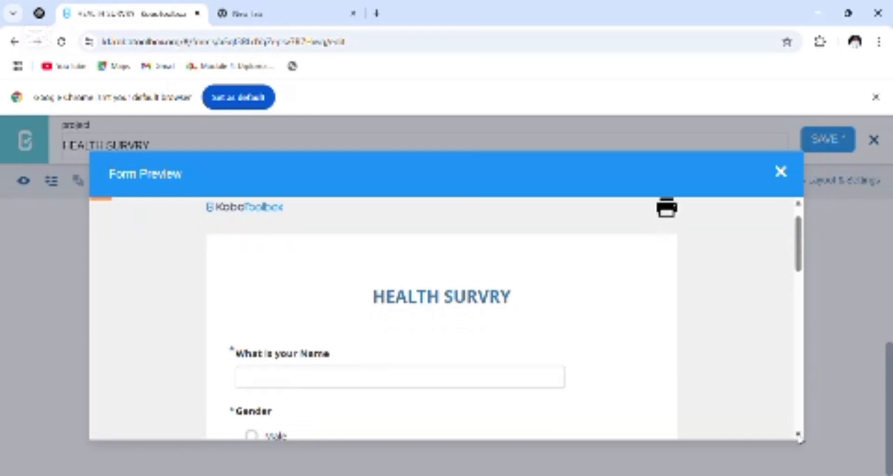
{"action": "scroll", "coordinate": [799, 440], "scroll_direction": "down", "scroll_amount": 7}
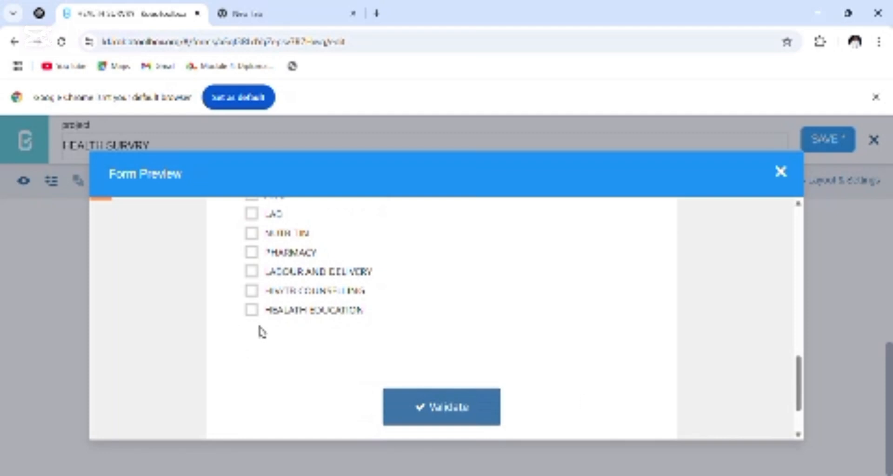
{"action": "left_click", "coordinate": [251, 311]}
{"action": "left_click", "coordinate": [252, 291]}
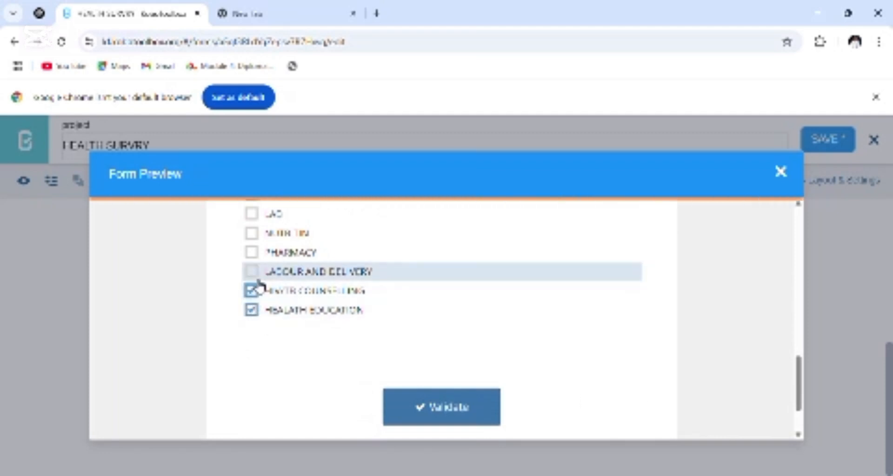
{"action": "left_click", "coordinate": [251, 234]}
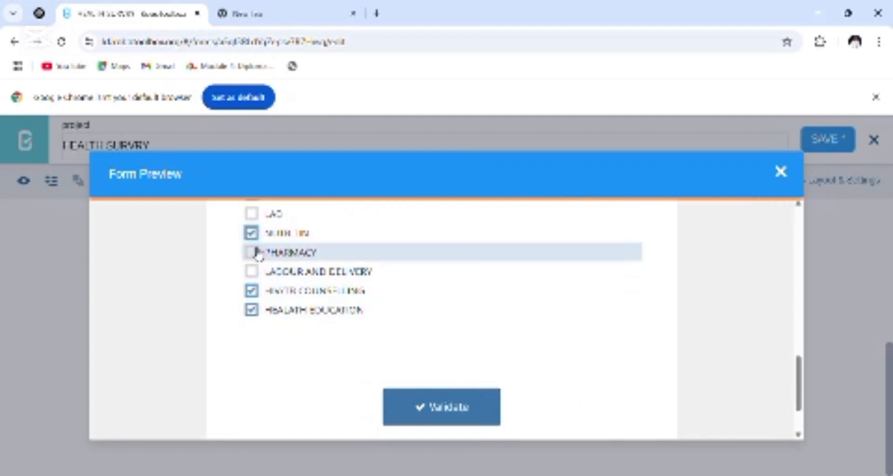
{"action": "left_click", "coordinate": [252, 253]}
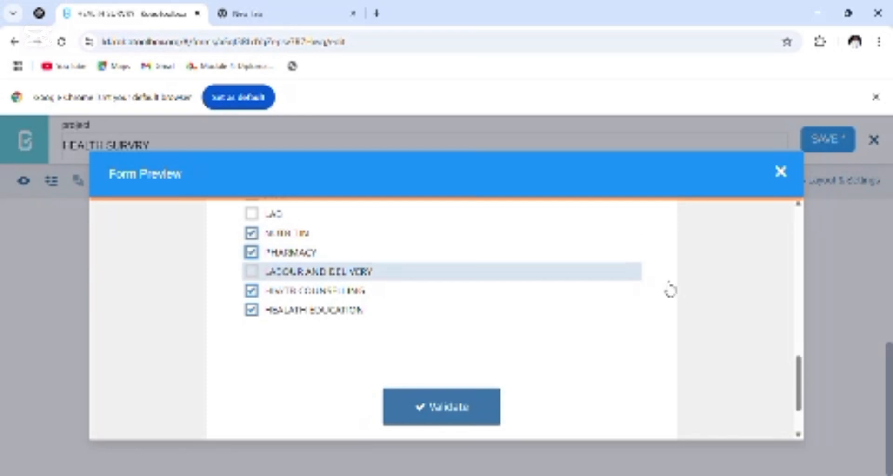
{"action": "left_click", "coordinate": [781, 173]}
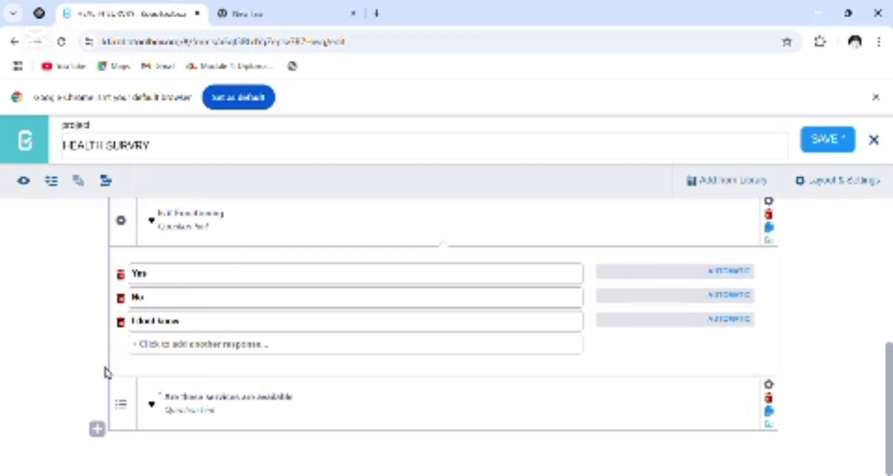
{"action": "left_click", "coordinate": [98, 429]}
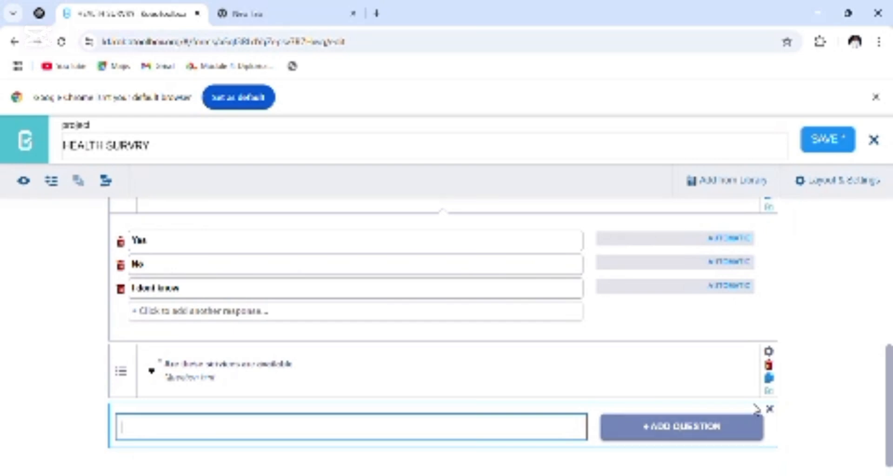
{"action": "left_click", "coordinate": [770, 410]}
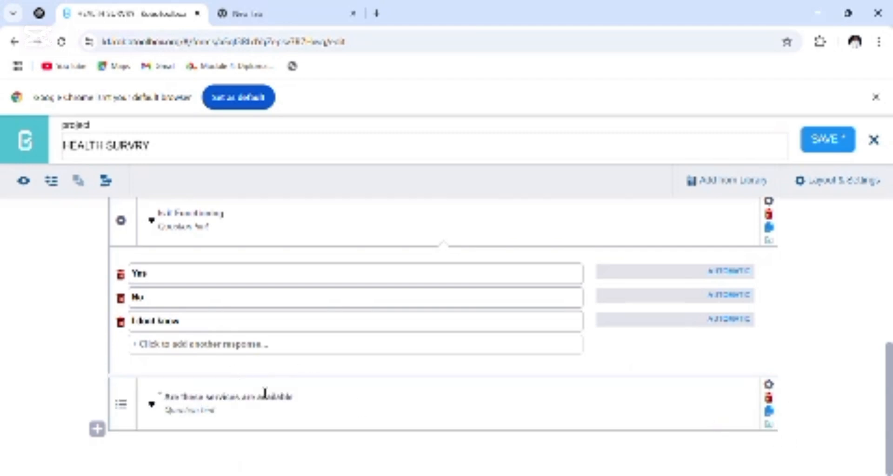
Step: Enable the today, device id and phone number metadata in the form's layout settings
{"action": "left_click", "coordinate": [866, 186]}
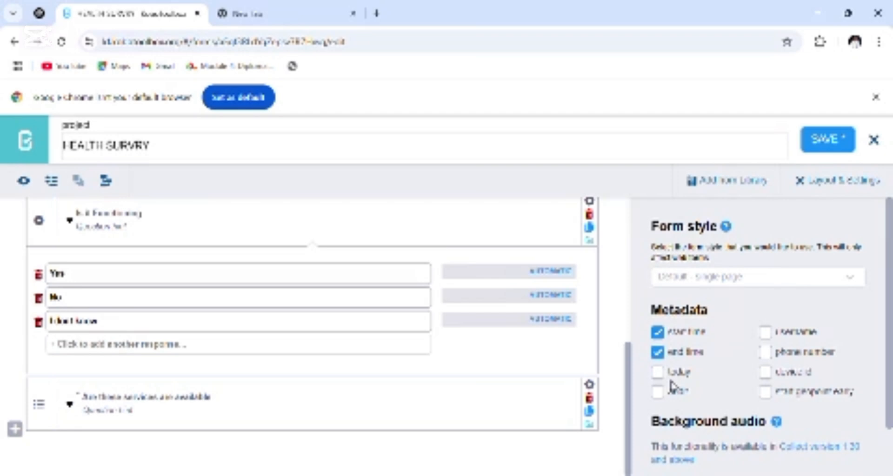
{"action": "left_click", "coordinate": [657, 372]}
{"action": "left_click", "coordinate": [657, 393]}
{"action": "left_click", "coordinate": [657, 393]}
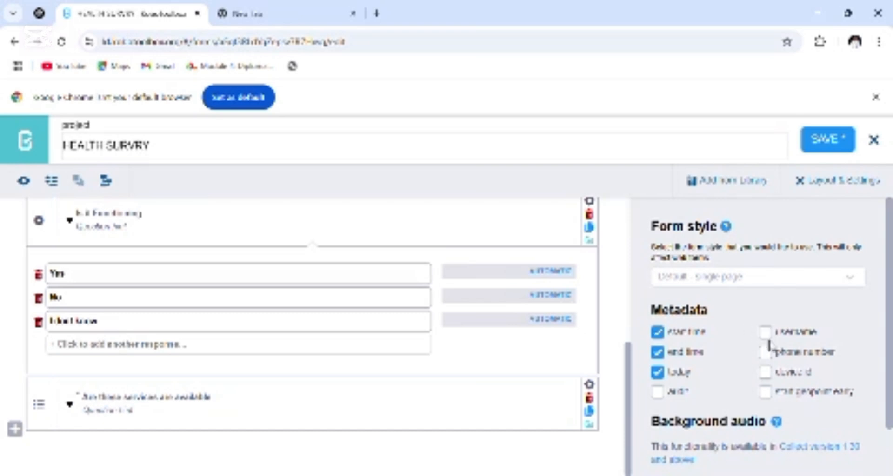
{"action": "left_click", "coordinate": [765, 374]}
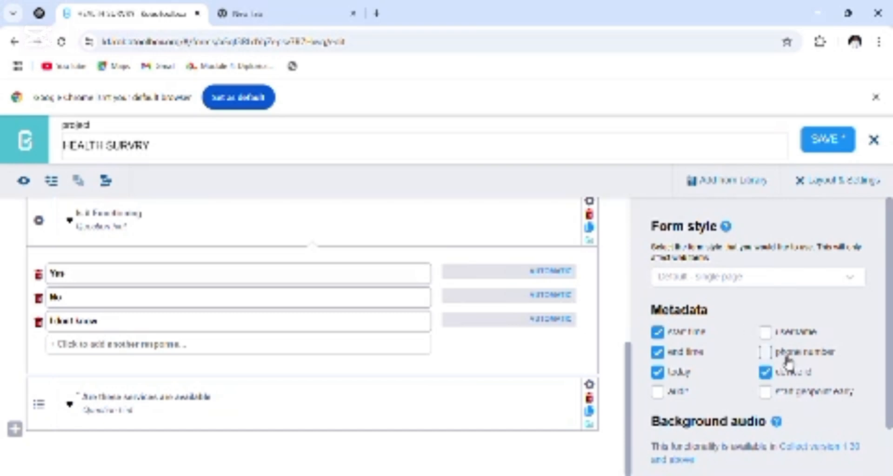
{"action": "left_click", "coordinate": [765, 352]}
Step: Enable background audio recording for the survey
{"action": "scroll", "coordinate": [890, 425], "scroll_direction": "down", "scroll_amount": 2}
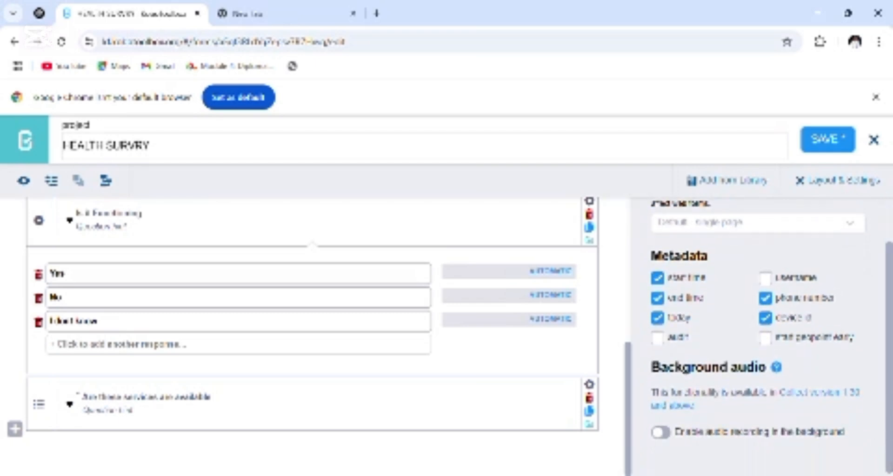
{"action": "left_click", "coordinate": [671, 431]}
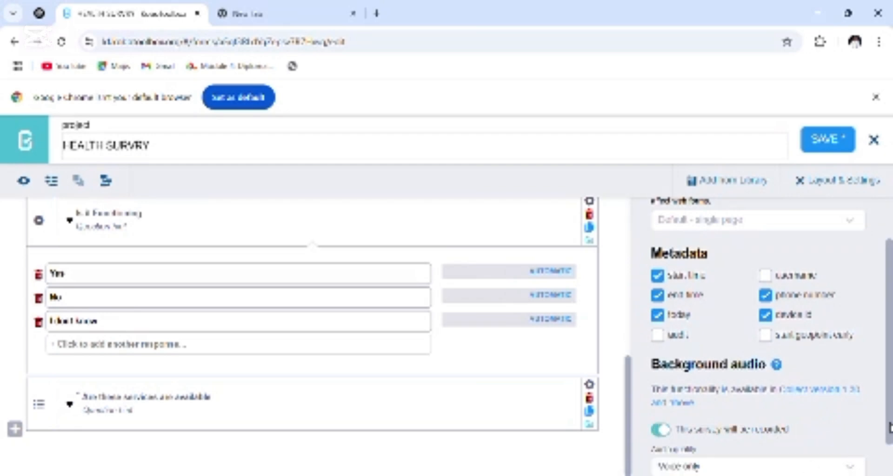
{"action": "scroll", "coordinate": [889, 428], "scroll_direction": "down", "scroll_amount": 1}
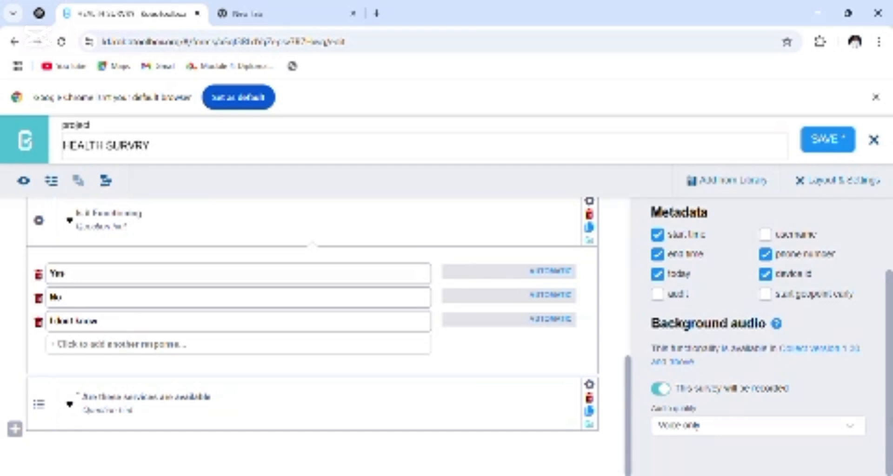
{"action": "mouse_move", "coordinate": [887, 390]}
{"action": "left_mouse_down"}
{"action": "mouse_move", "coordinate": [889, 296]}
{"action": "mouse_move", "coordinate": [890, 404]}
{"action": "left_mouse_up"}
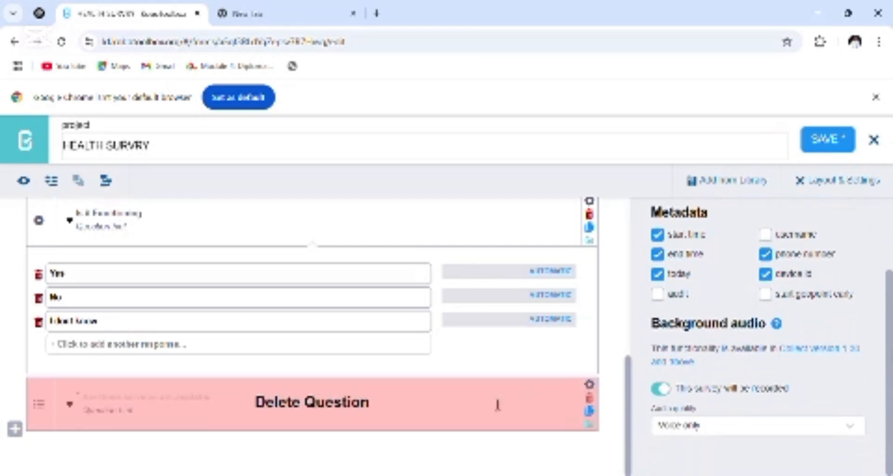
Step: Add a Point question below the services question to capture the current location
{"action": "left_click", "coordinate": [16, 431]}
{"action": "left_click", "coordinate": [522, 461]}
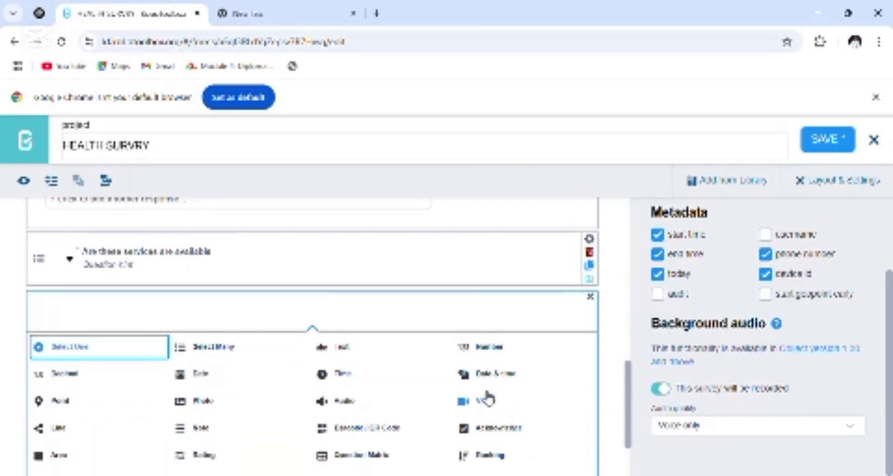
{"action": "left_click", "coordinate": [59, 410]}
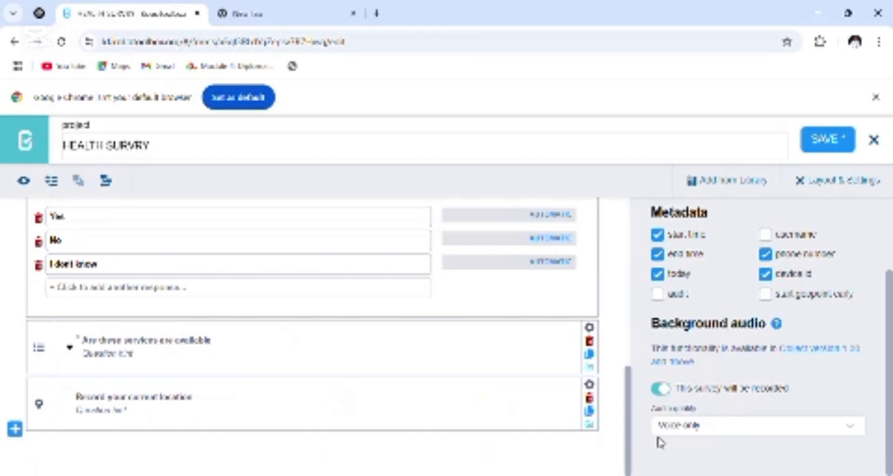
Step: Make a response mandatory for the current location question
{"action": "left_click", "coordinate": [589, 386]}
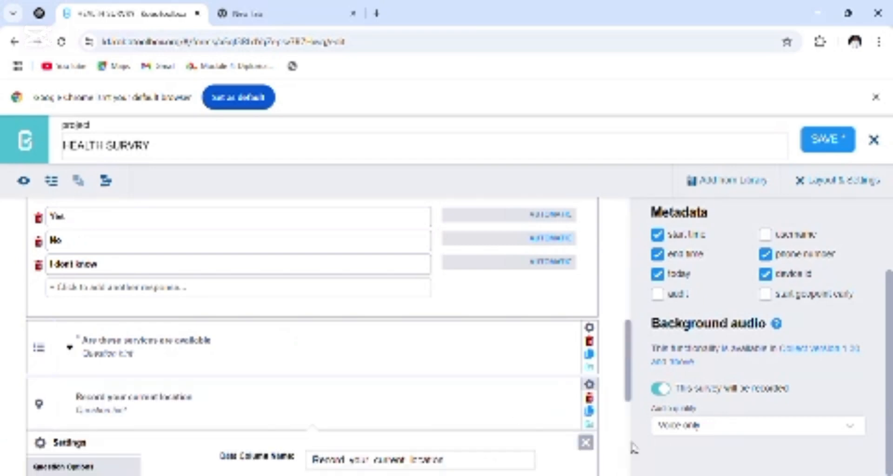
{"action": "scroll", "coordinate": [628, 384], "scroll_direction": "down", "scroll_amount": 5}
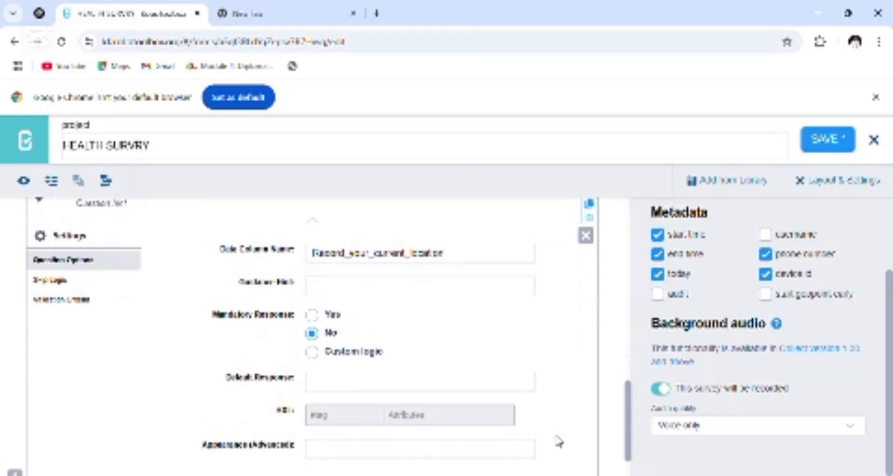
{"action": "scroll", "coordinate": [438, 424], "scroll_direction": "up", "scroll_amount": 5}
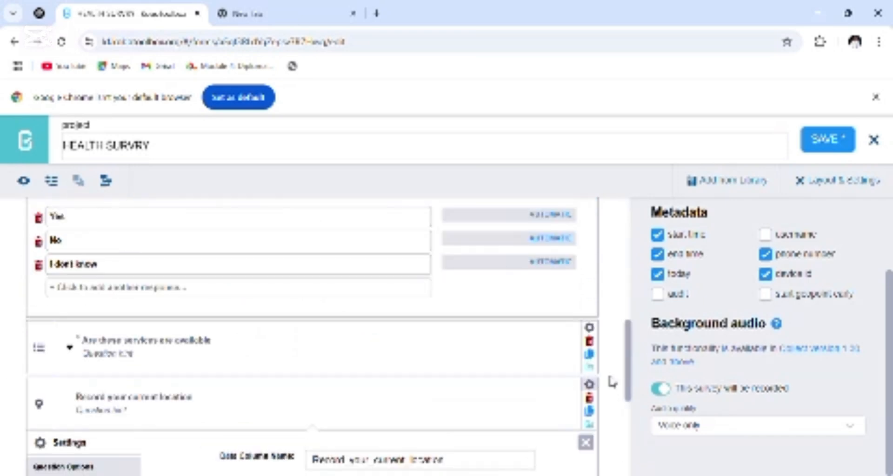
{"action": "left_click_drag", "start_coordinate": [629, 389], "coordinate": [636, 465]}
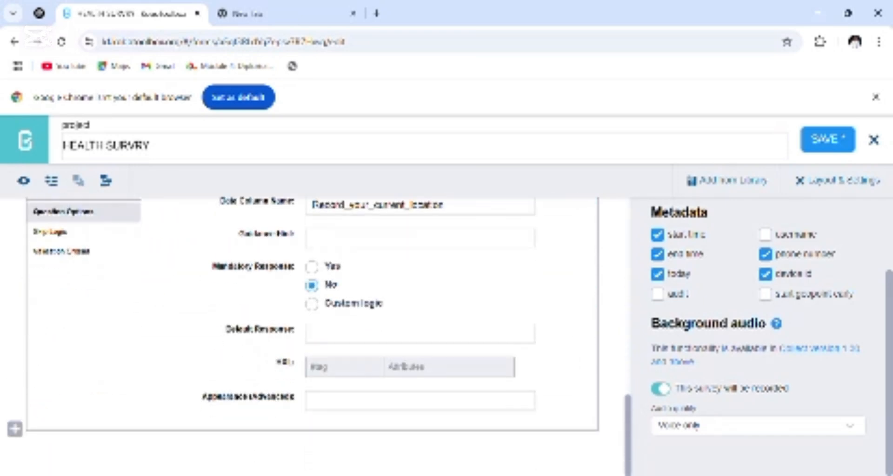
{"action": "left_click", "coordinate": [311, 267]}
Step: Add a Date & time question below the current location question
{"action": "left_click", "coordinate": [15, 428]}
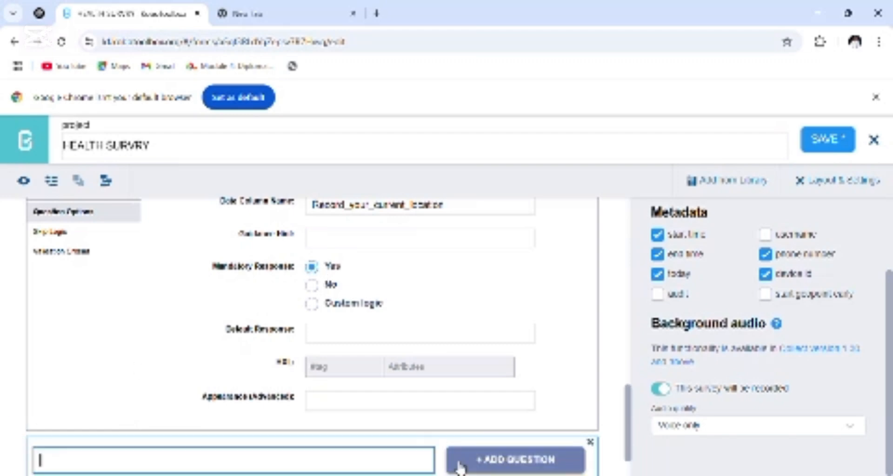
{"action": "left_click", "coordinate": [515, 460]}
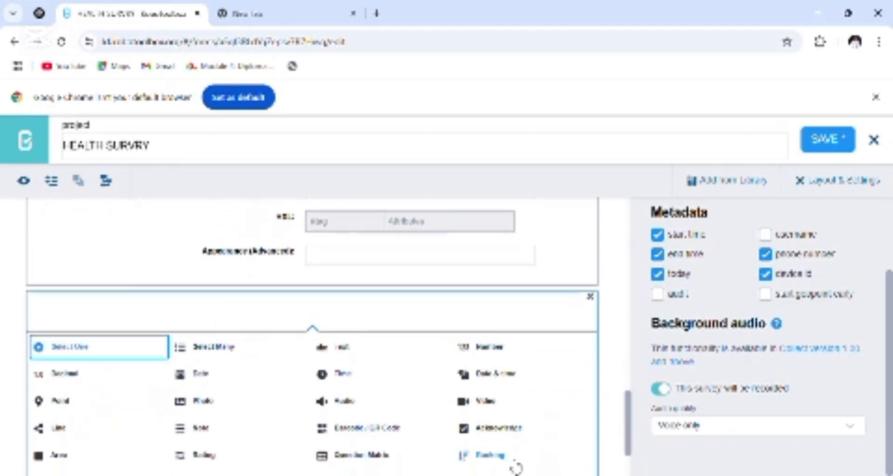
{"action": "left_click", "coordinate": [494, 374]}
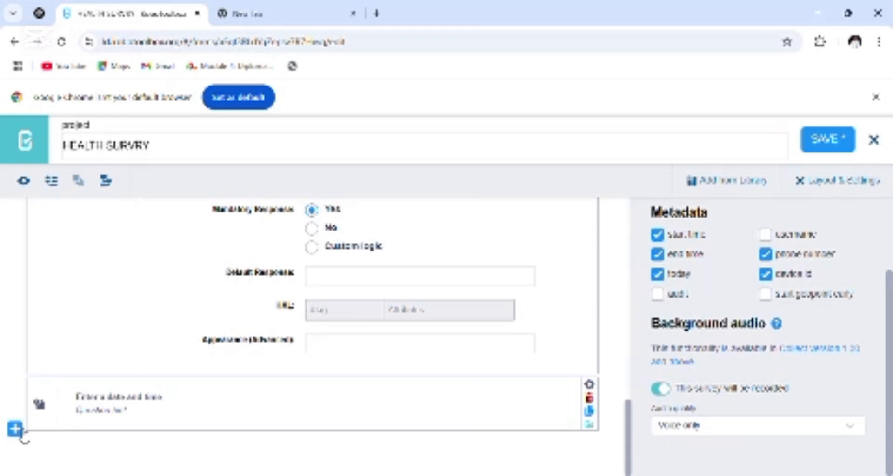
{"action": "left_click", "coordinate": [22, 433]}
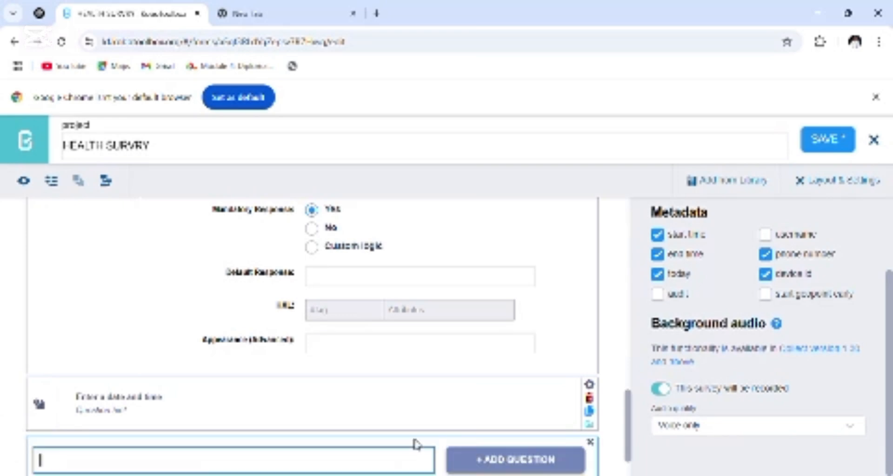
{"action": "left_click", "coordinate": [522, 462]}
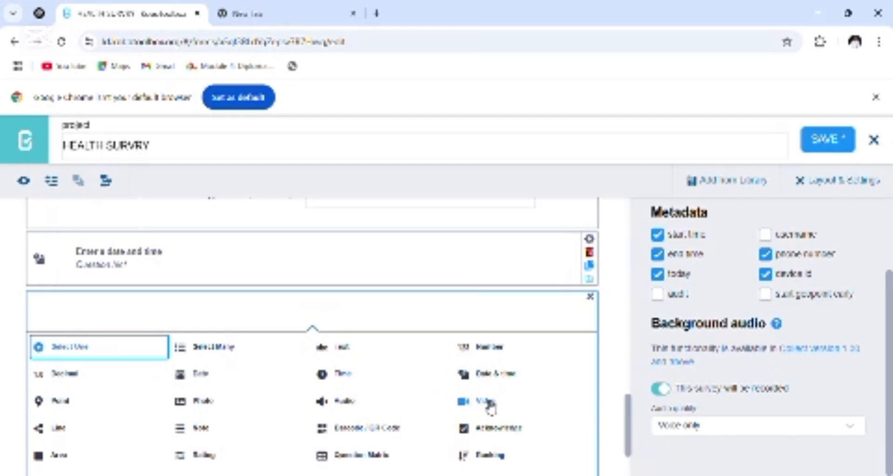
{"action": "left_click_drag", "start_coordinate": [630, 419], "coordinate": [628, 460]}
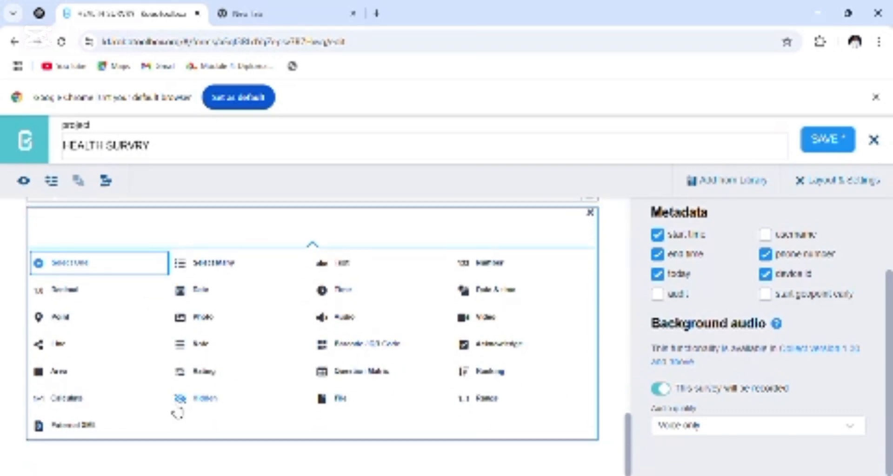
{"action": "left_click", "coordinate": [593, 214]}
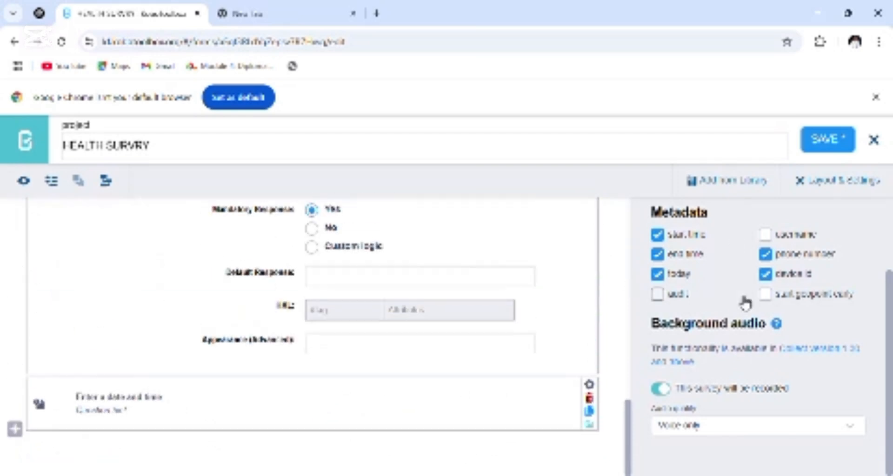
Step: Close the location question's settings and preview the updated form
{"action": "left_click_drag", "start_coordinate": [623, 428], "coordinate": [631, 351]}
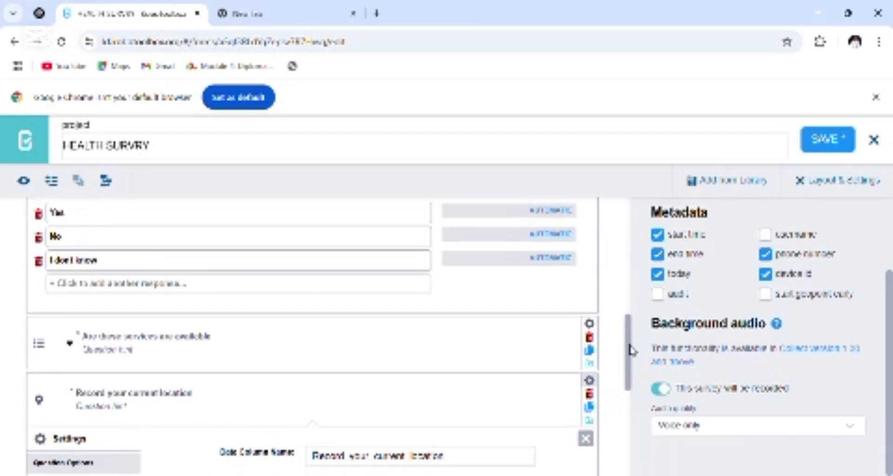
{"action": "left_click", "coordinate": [587, 441]}
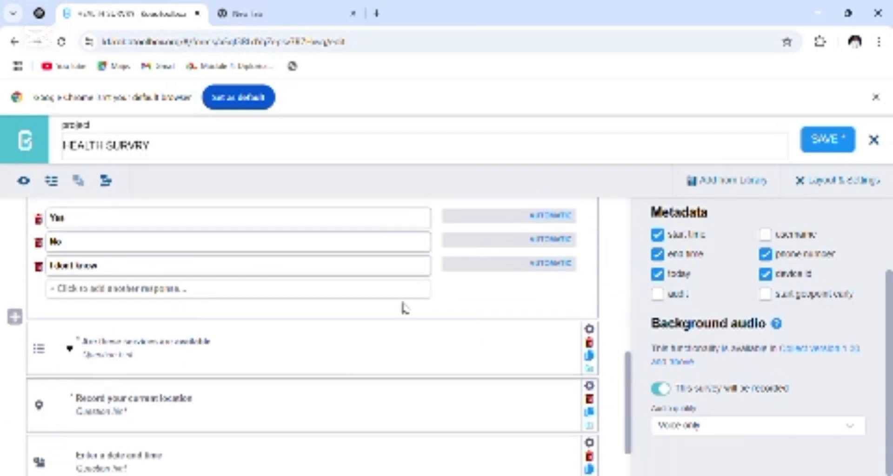
{"action": "left_click", "coordinate": [24, 181]}
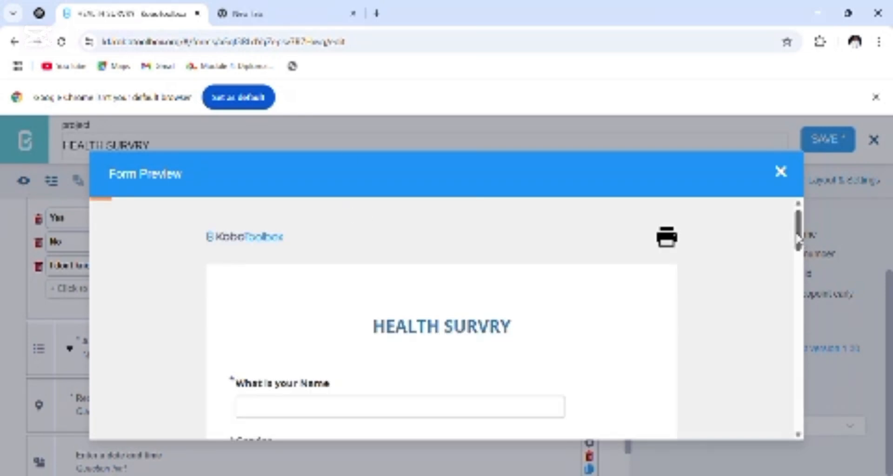
{"action": "left_click_drag", "start_coordinate": [798, 240], "coordinate": [775, 223]}
{"action": "left_click", "coordinate": [781, 171]}
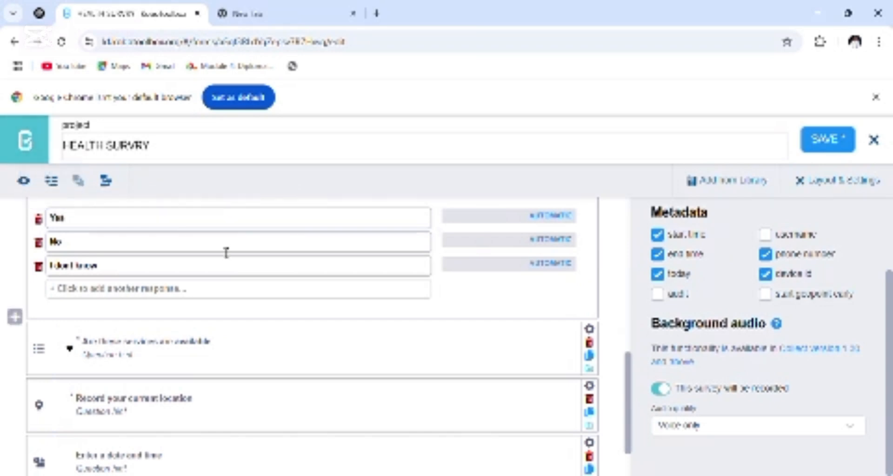
Step: Save the form and return to the project list
{"action": "left_click", "coordinate": [824, 139]}
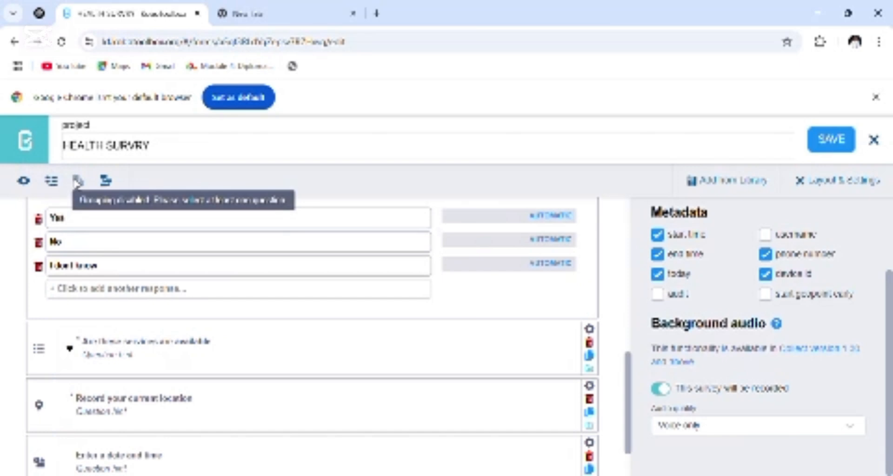
{"action": "left_click", "coordinate": [23, 139]}
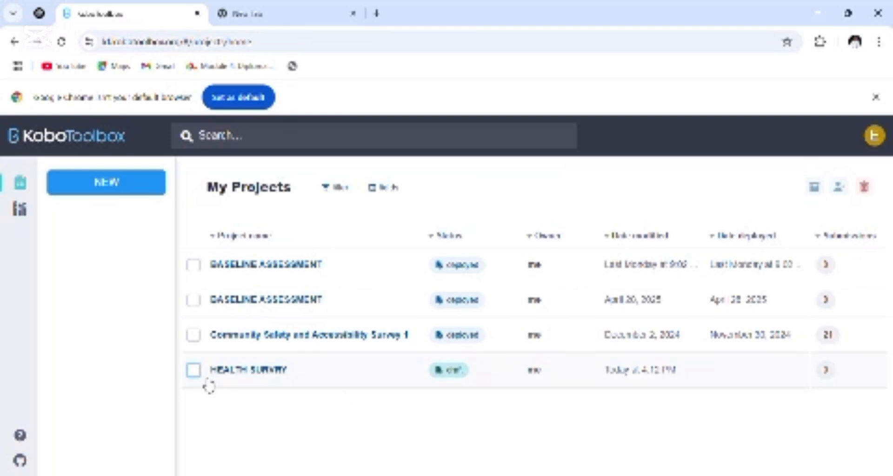
{"action": "left_click", "coordinate": [193, 371]}
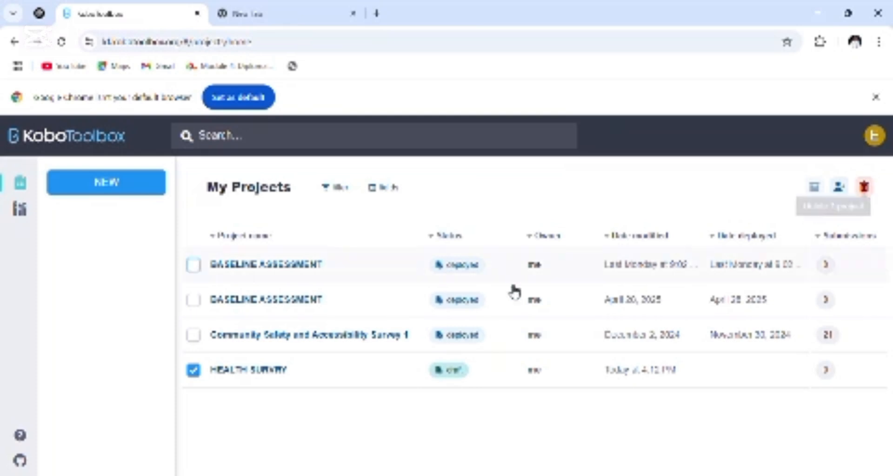
{"action": "left_click", "coordinate": [193, 335]}
{"action": "left_click", "coordinate": [193, 300]}
{"action": "left_click", "coordinate": [194, 265]}
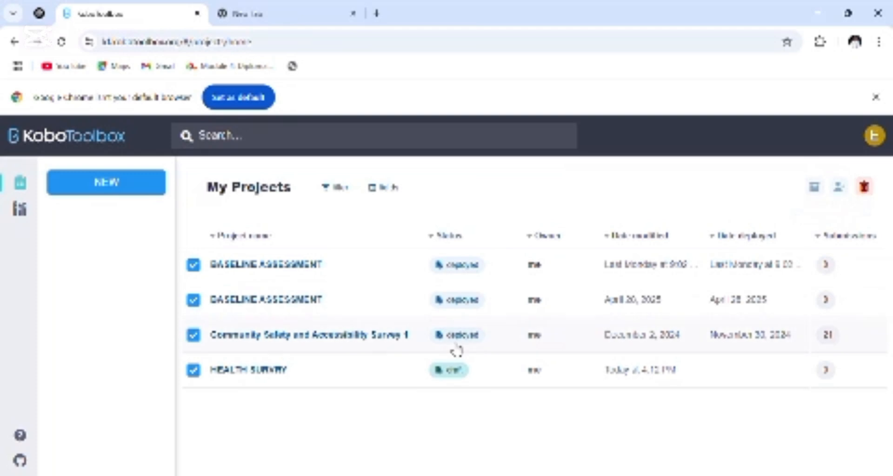
{"action": "left_click", "coordinate": [200, 368]}
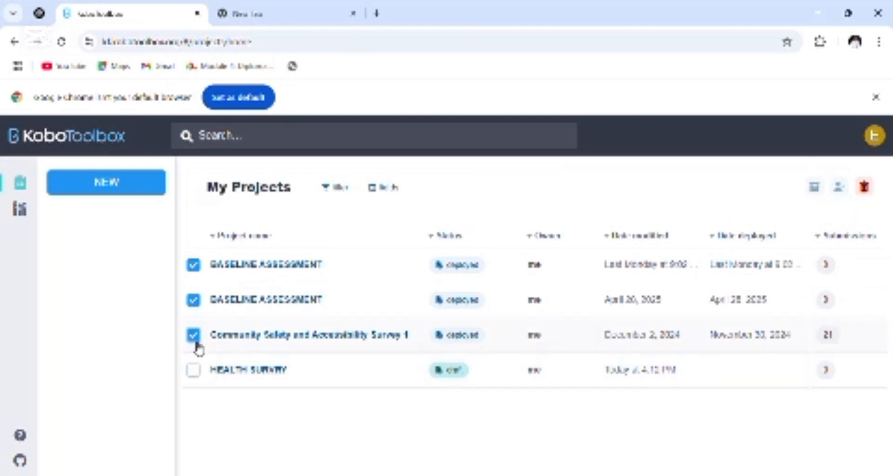
{"action": "left_click", "coordinate": [195, 302]}
{"action": "left_click", "coordinate": [195, 335]}
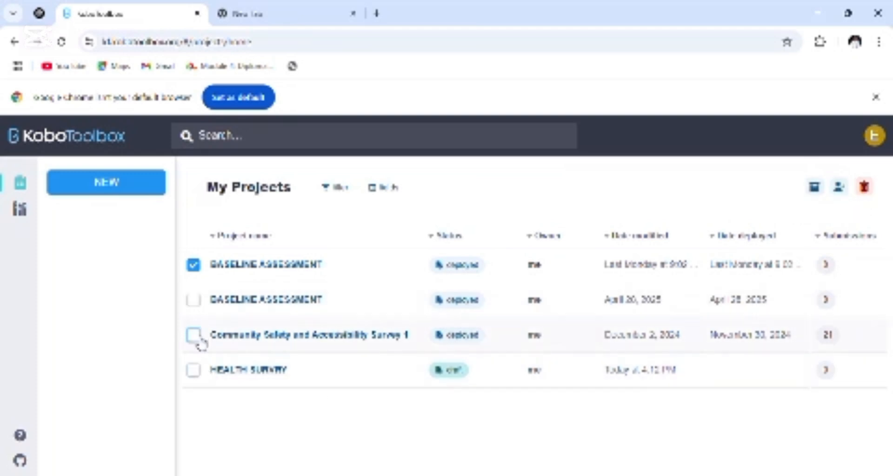
{"action": "left_click", "coordinate": [194, 269]}
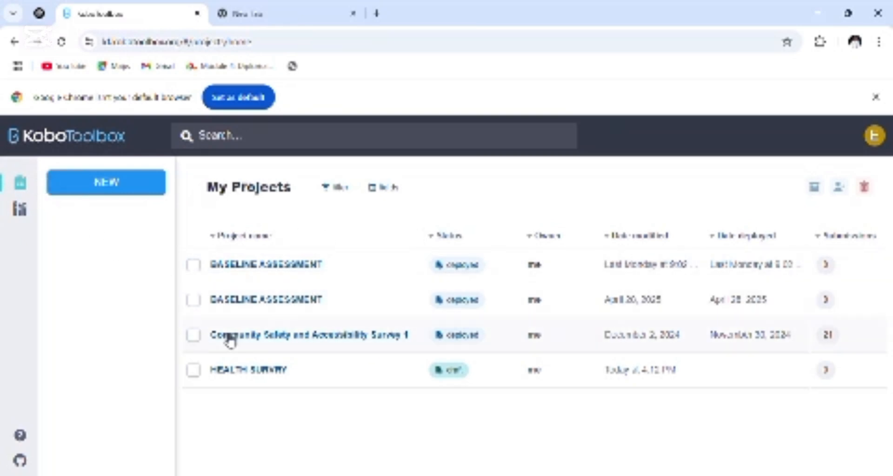
Step: Open the draft project HEALTH SURVRY from the list of draft projects
{"action": "left_click", "coordinate": [302, 370]}
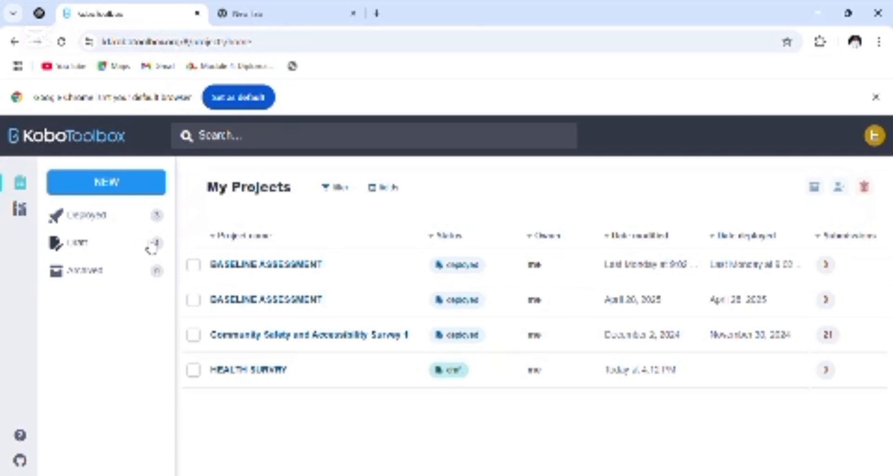
{"action": "left_click", "coordinate": [79, 246]}
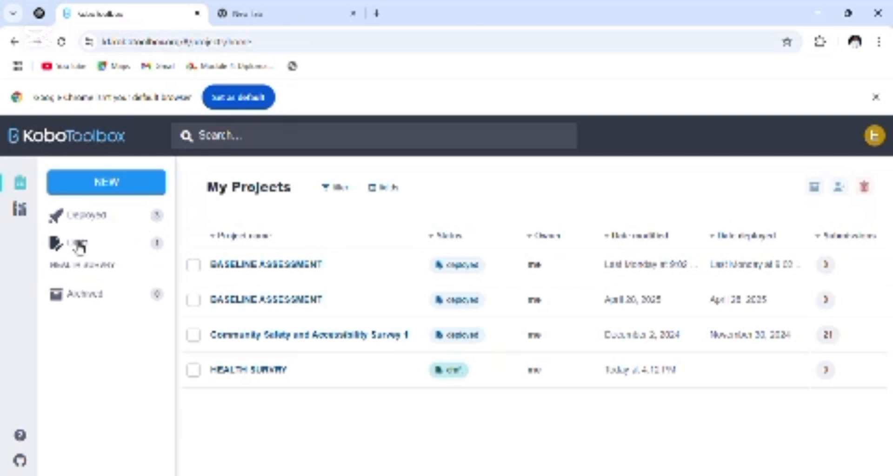
{"action": "left_click", "coordinate": [86, 271]}
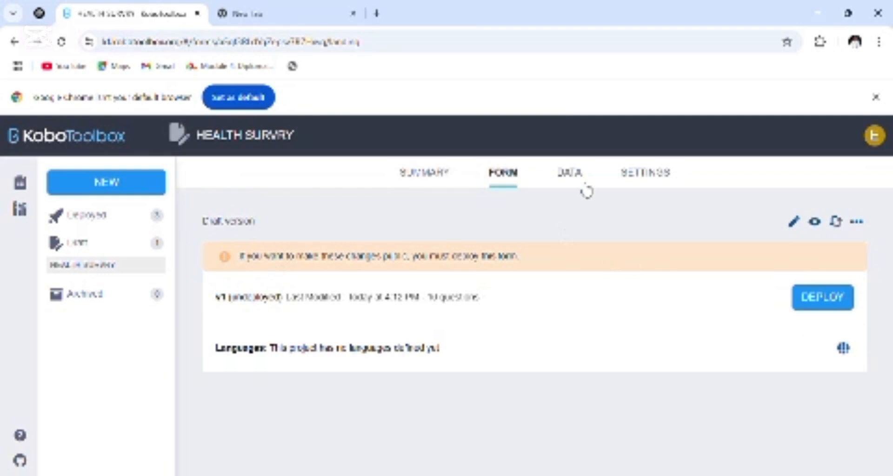
Step: Review the draft project's data page and its summary information
{"action": "left_click", "coordinate": [571, 174]}
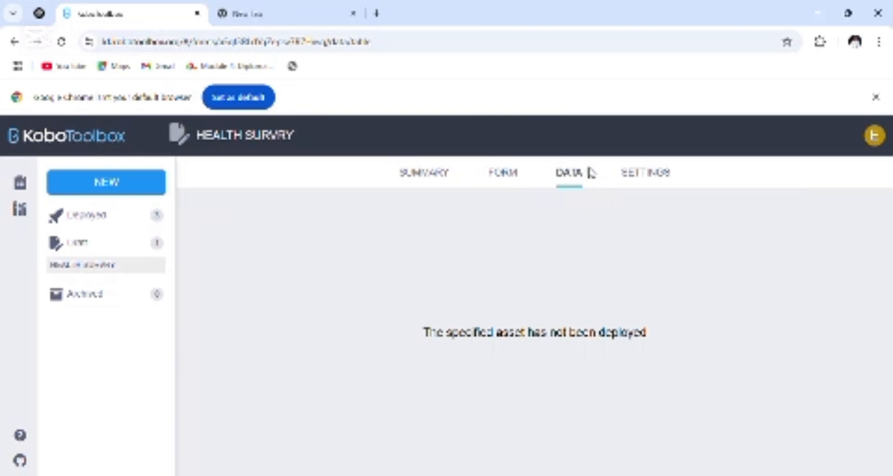
{"action": "left_click", "coordinate": [505, 174]}
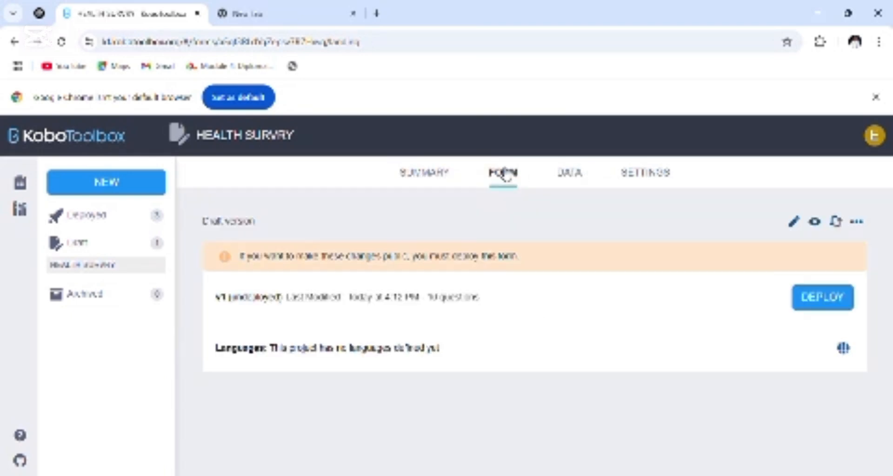
{"action": "left_click", "coordinate": [425, 180]}
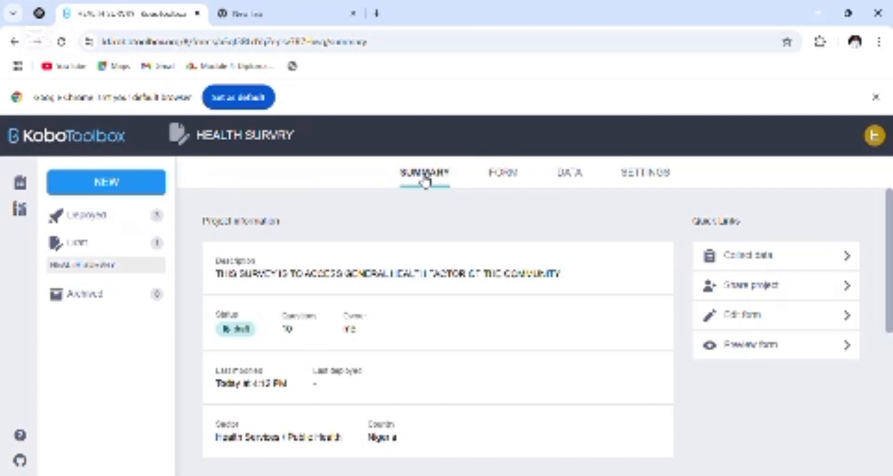
Step: Return to the draft form and deploy it
{"action": "left_click", "coordinate": [517, 176]}
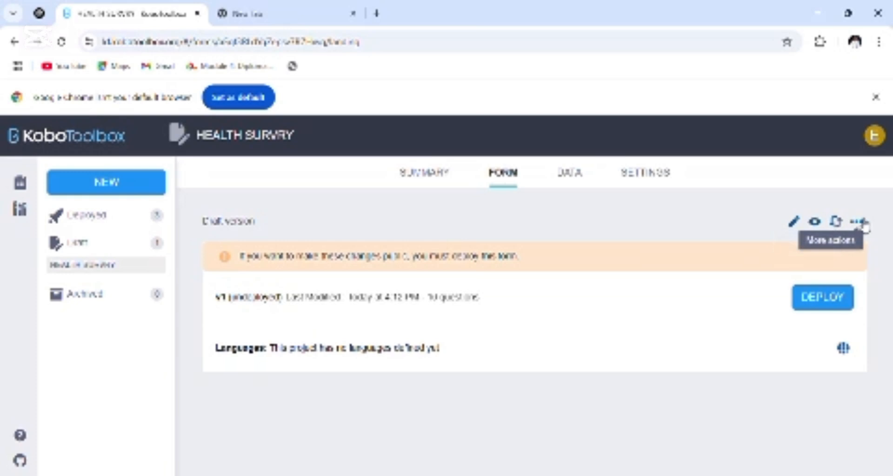
{"action": "left_click", "coordinate": [831, 303]}
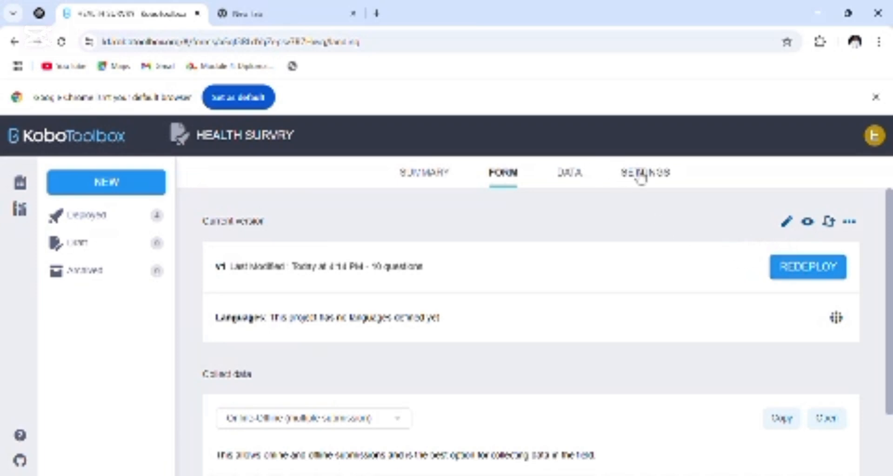
Step: Choose Android application as the data collection method and read its KoboCollect setup instructions
{"action": "scroll", "coordinate": [852, 341], "scroll_direction": "down", "scroll_amount": 2}
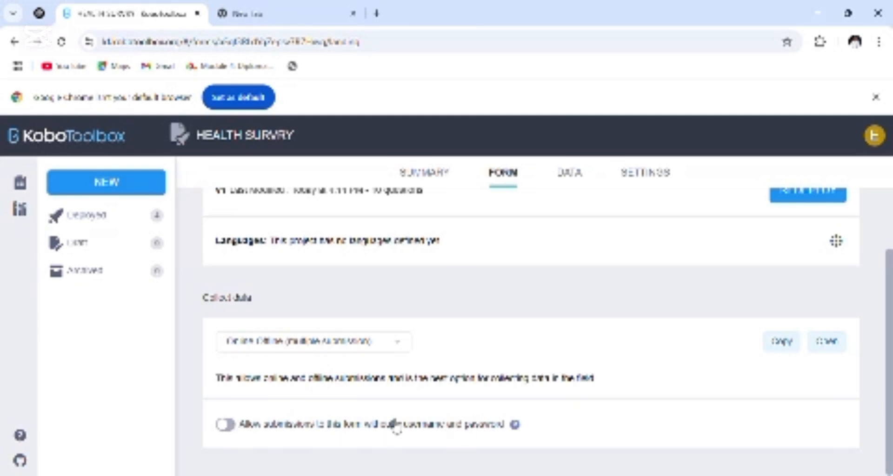
{"action": "left_click", "coordinate": [399, 345]}
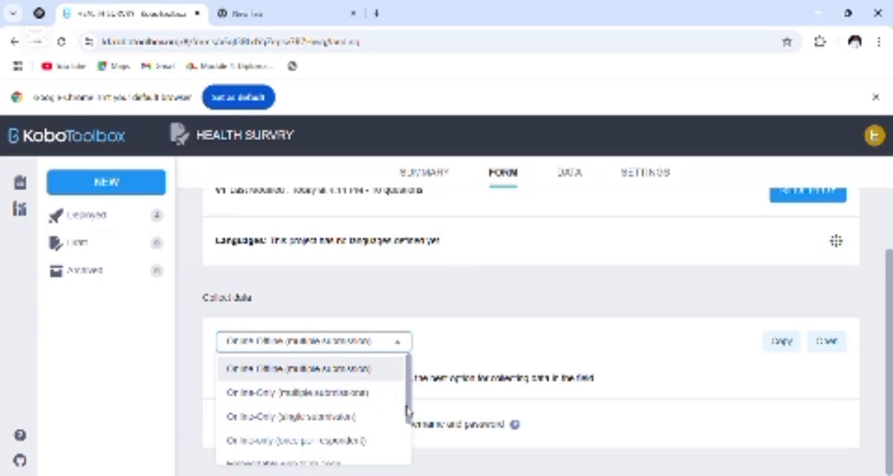
{"action": "left_click_drag", "start_coordinate": [409, 411], "coordinate": [410, 455]}
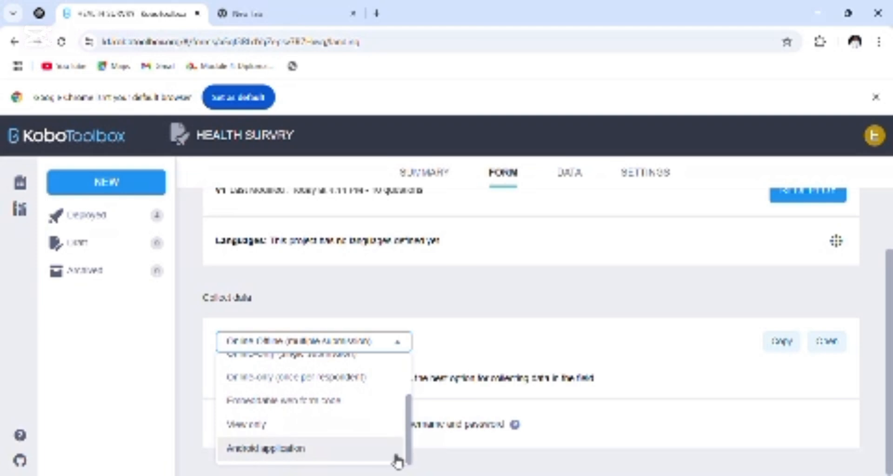
{"action": "left_click", "coordinate": [311, 453]}
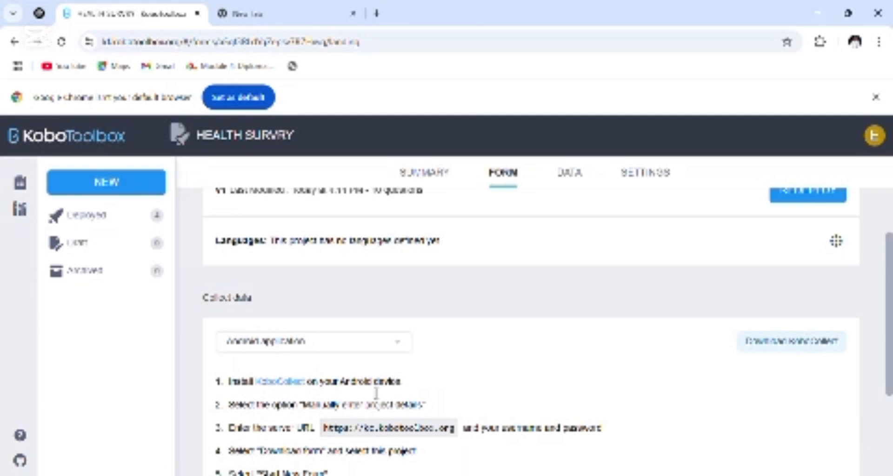
{"action": "left_click_drag", "start_coordinate": [889, 360], "coordinate": [886, 444]}
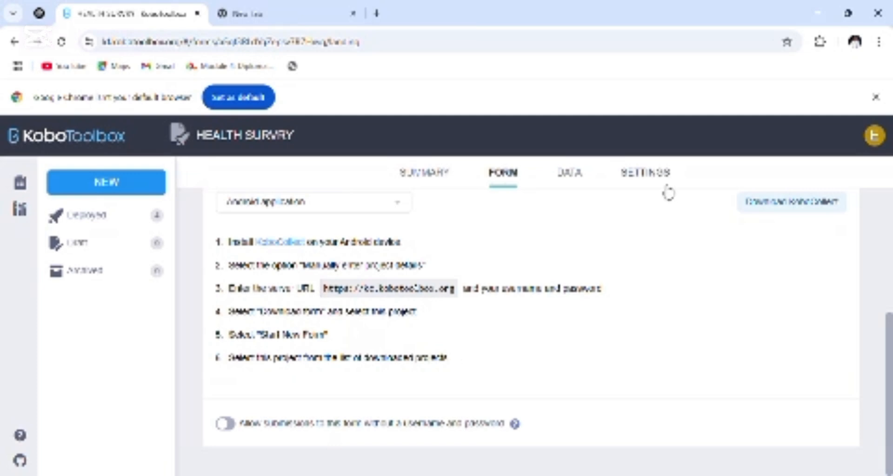
Step: Look through the deployed project's general settings and data page, and return to the form overview
{"action": "left_click", "coordinate": [638, 179]}
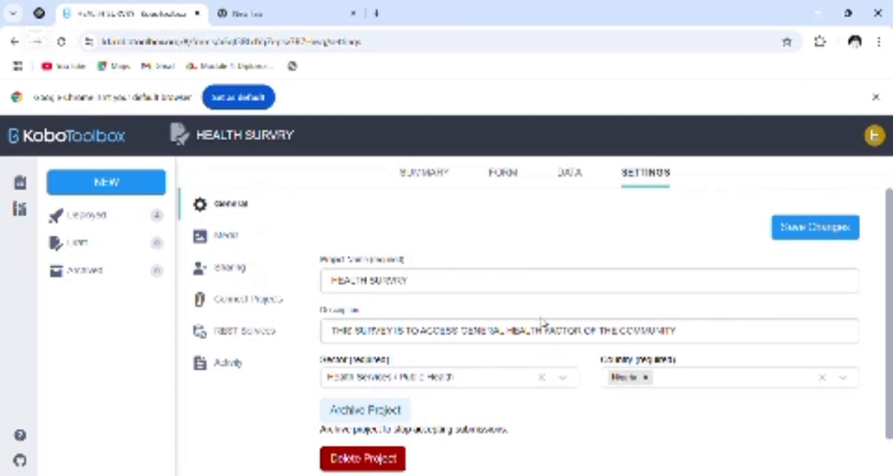
{"action": "left_click", "coordinate": [572, 174]}
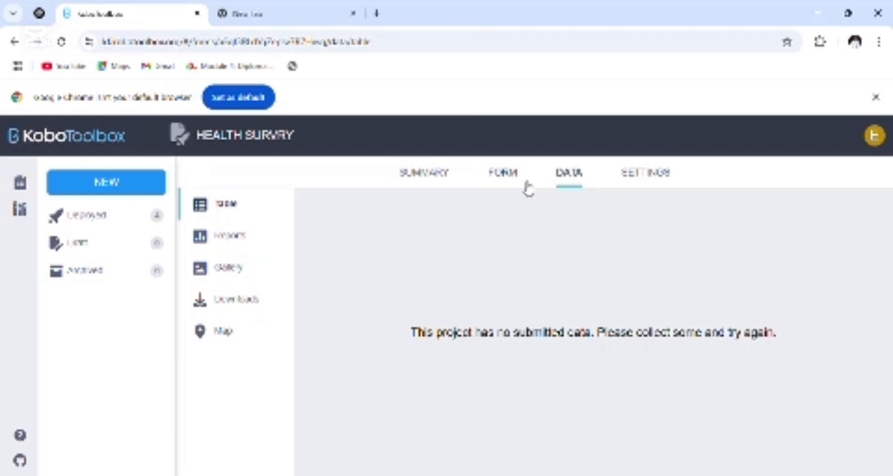
{"action": "left_click", "coordinate": [512, 176]}
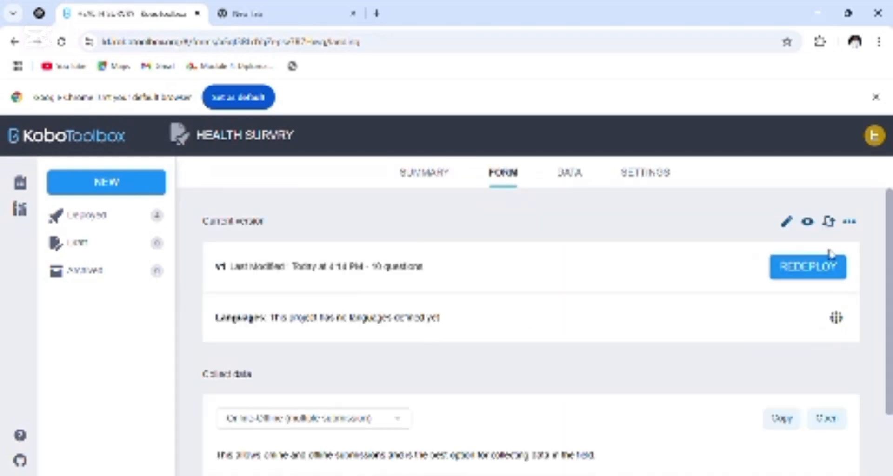
Step: Copy the form's Online-Offline (multiple submission) data collection link
{"action": "left_click", "coordinate": [849, 222]}
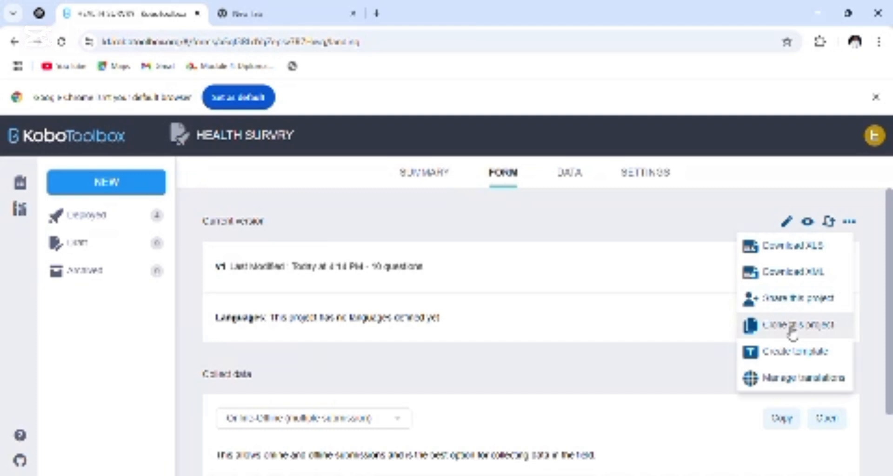
{"action": "left_click", "coordinate": [783, 420]}
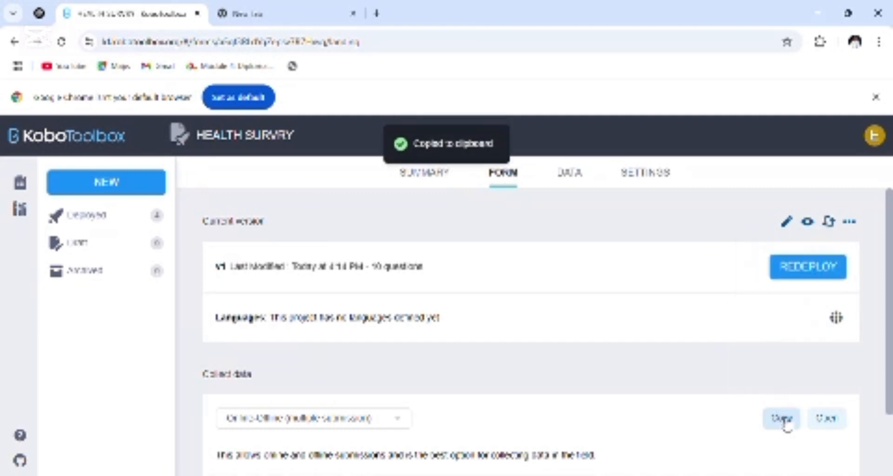
Step: Try to share the project from the form's additional actions
{"action": "left_click", "coordinate": [850, 223]}
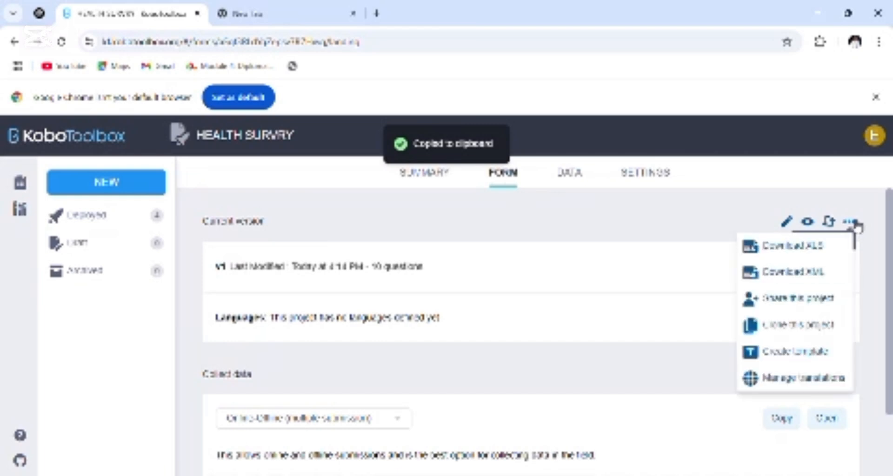
{"action": "left_click", "coordinate": [814, 302]}
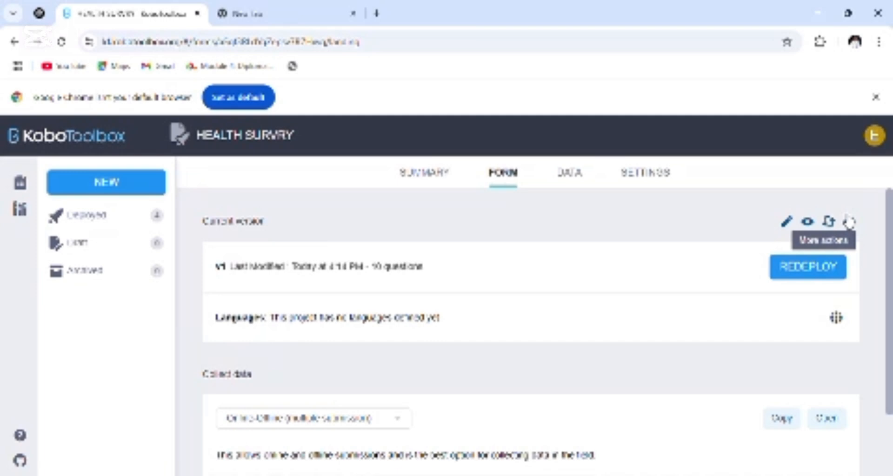
{"action": "left_click", "coordinate": [850, 223]}
{"action": "left_click", "coordinate": [796, 302]}
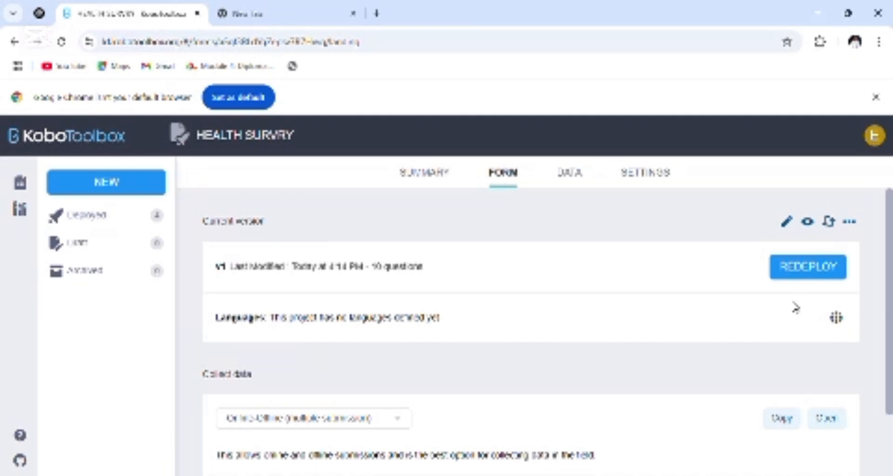
Step: View the deployed web form in its own browser tab, return to the project and list the deployed projects
{"action": "left_click", "coordinate": [834, 420]}
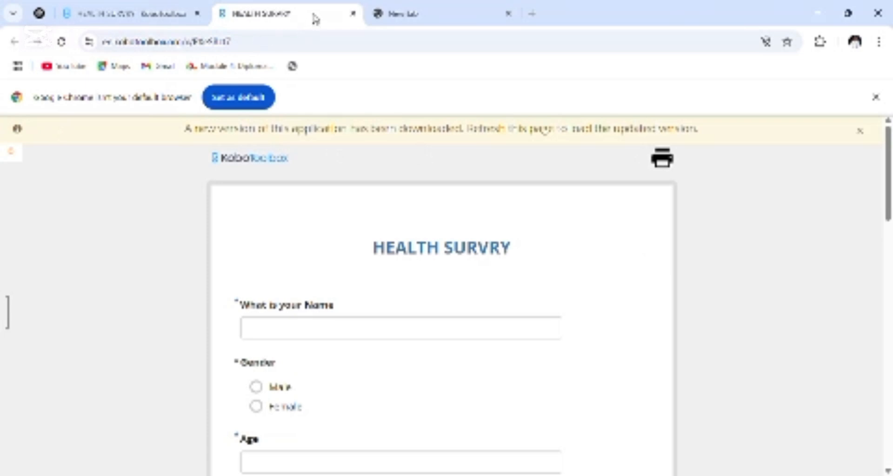
{"action": "left_click", "coordinate": [116, 15]}
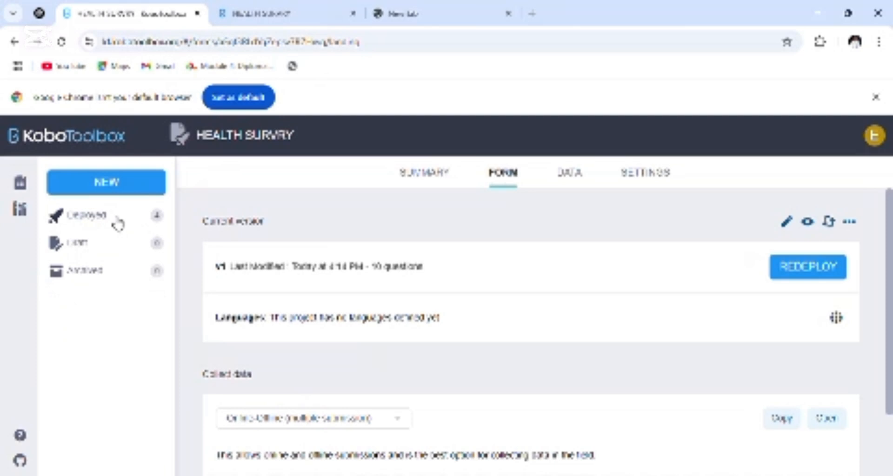
{"action": "left_click", "coordinate": [165, 221]}
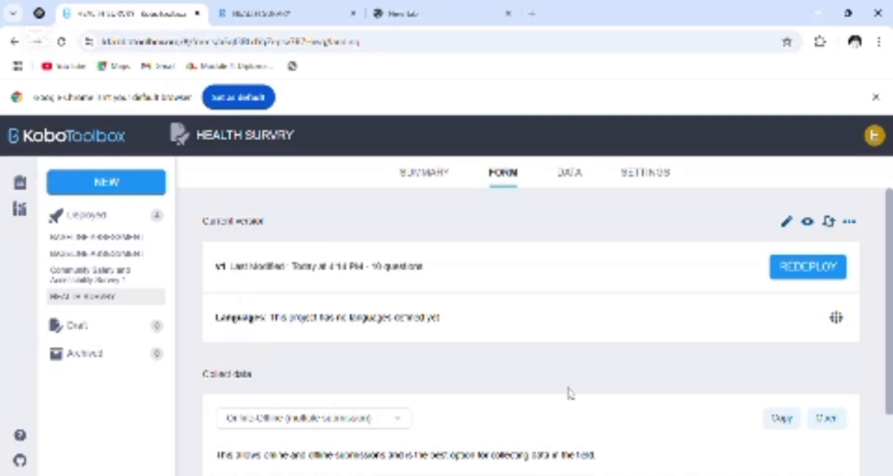
{"action": "mouse_move", "coordinate": [889, 389]}
{"action": "left_mouse_down"}
{"action": "mouse_move", "coordinate": [889, 454]}
{"action": "mouse_move", "coordinate": [889, 382]}
{"action": "left_mouse_up"}
Step: Open the sharing permissions from the project summary and allow anyone to view this form by public link
{"action": "left_click", "coordinate": [441, 174]}
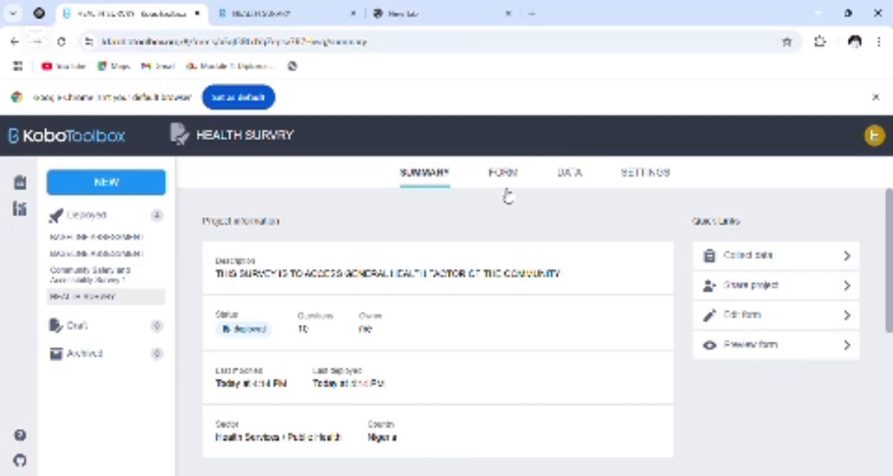
{"action": "left_click", "coordinate": [783, 288]}
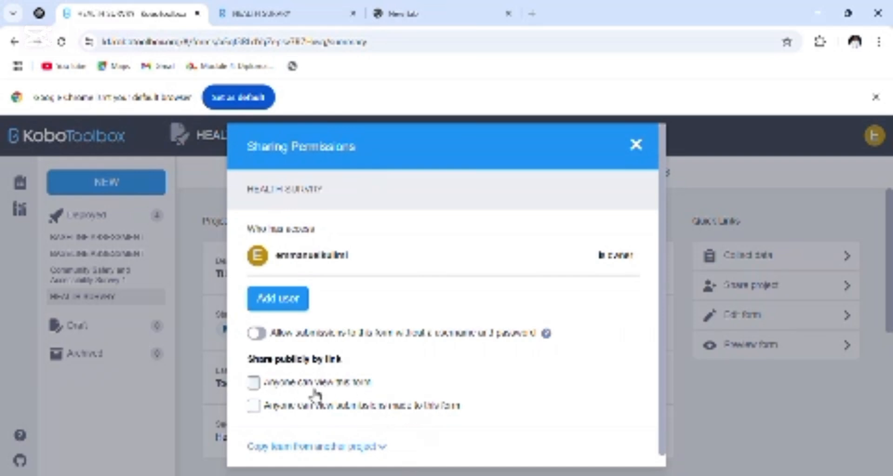
{"action": "left_click", "coordinate": [254, 383]}
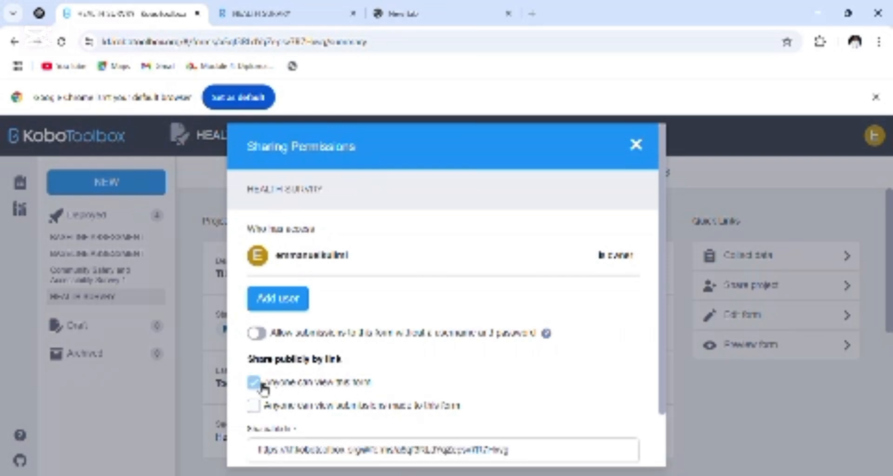
Step: Examine the form's shareable link and the option to copy the team from another project
{"action": "left_click_drag", "start_coordinate": [663, 408], "coordinate": [663, 457]}
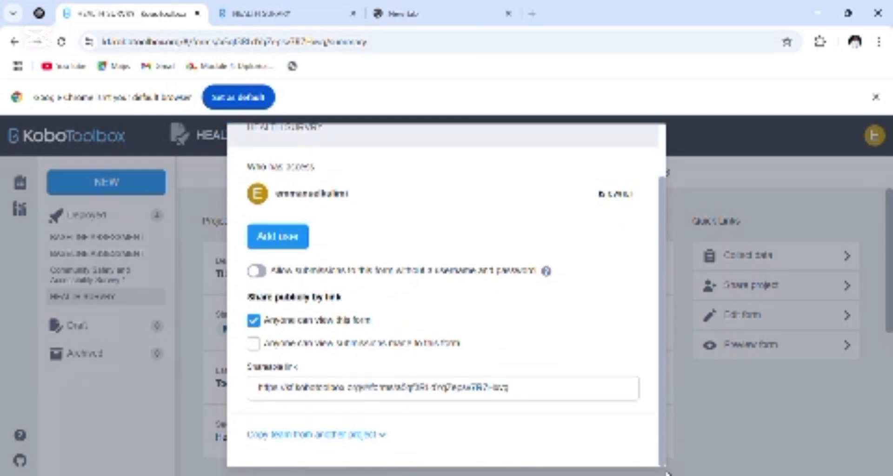
{"action": "left_click", "coordinate": [519, 395]}
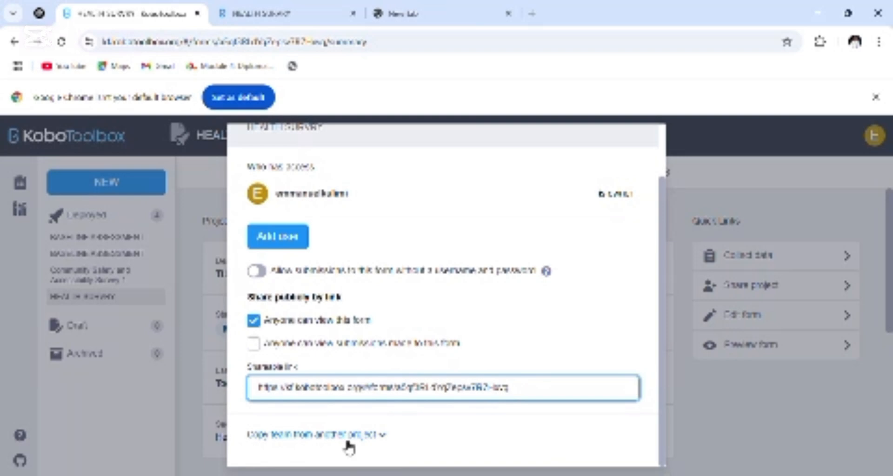
{"action": "left_click", "coordinate": [384, 439]}
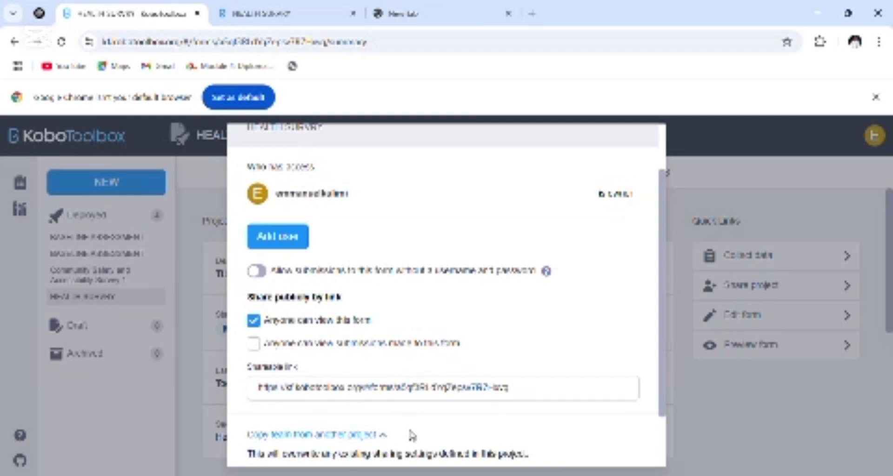
Step: Leave the sharing permissions and preview the health survey form from the project summary
{"action": "left_click_drag", "start_coordinate": [666, 395], "coordinate": [664, 400]}
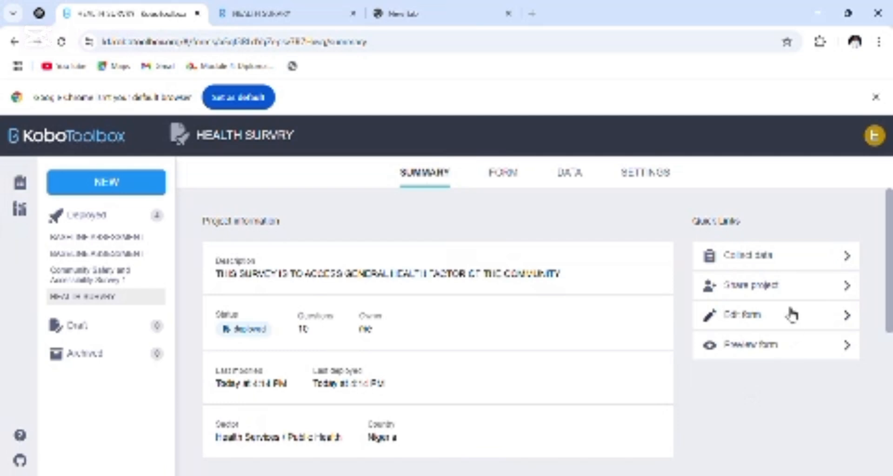
{"action": "left_click", "coordinate": [765, 353]}
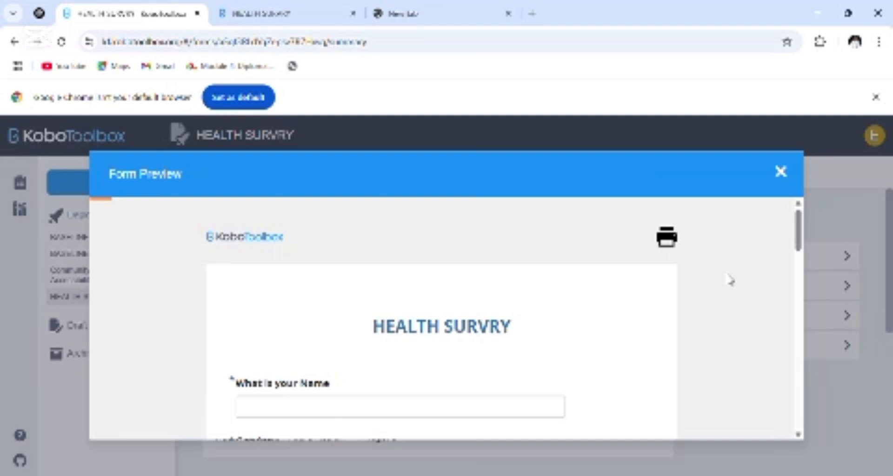
{"action": "left_click", "coordinate": [780, 172]}
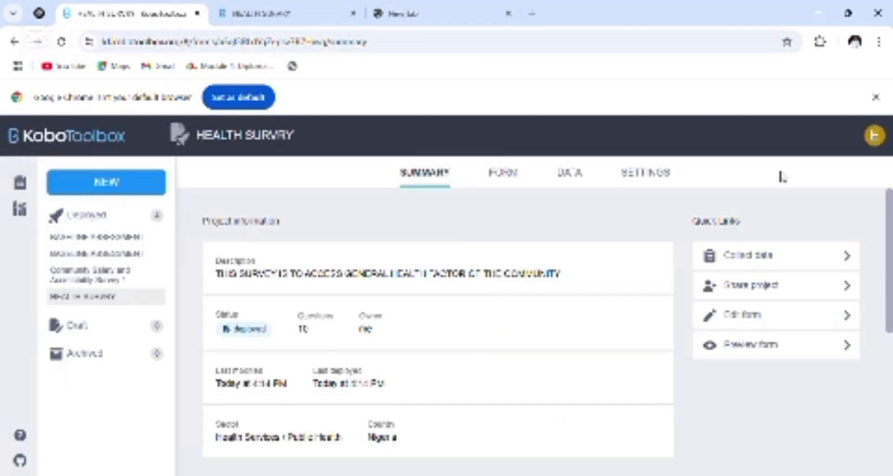
Step: Open the health survey's data collection options and allow submissions without a username and password
{"action": "left_click", "coordinate": [844, 255]}
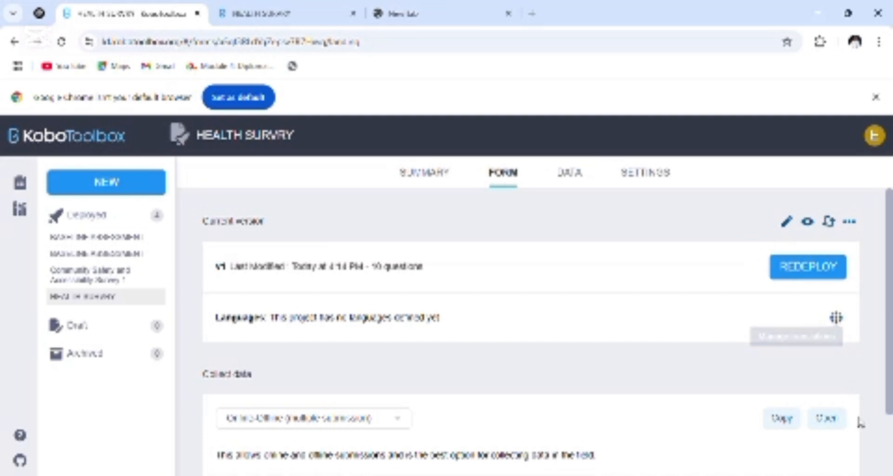
{"action": "scroll", "coordinate": [530, 325], "scroll_direction": "down", "scroll_amount": 2}
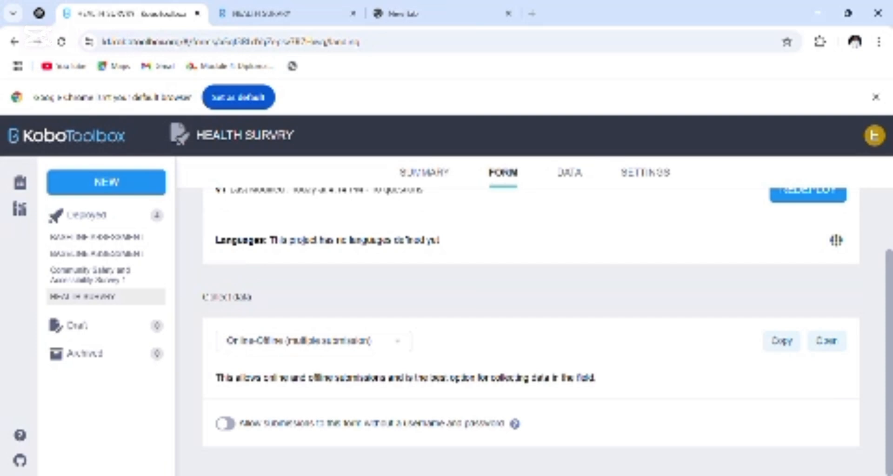
{"action": "left_click", "coordinate": [236, 427]}
Step: Check the health survey's submitted data and review its sharing settings down to the shareable link
{"action": "left_click", "coordinate": [579, 176]}
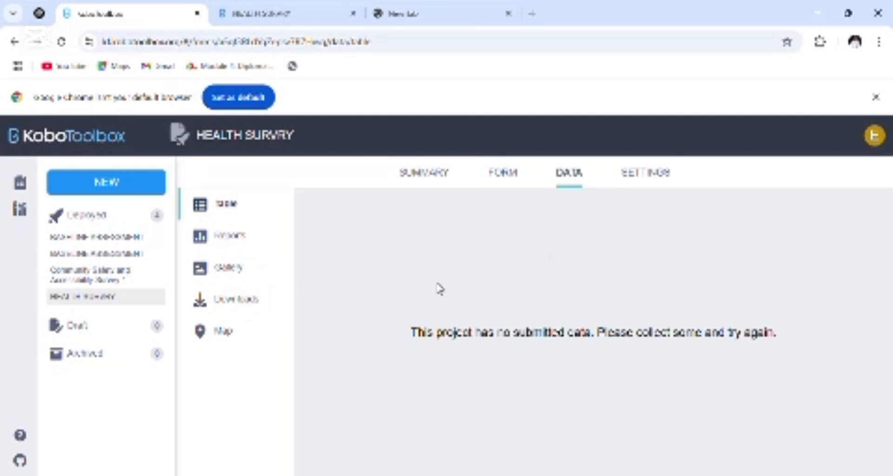
{"action": "left_click", "coordinate": [662, 179]}
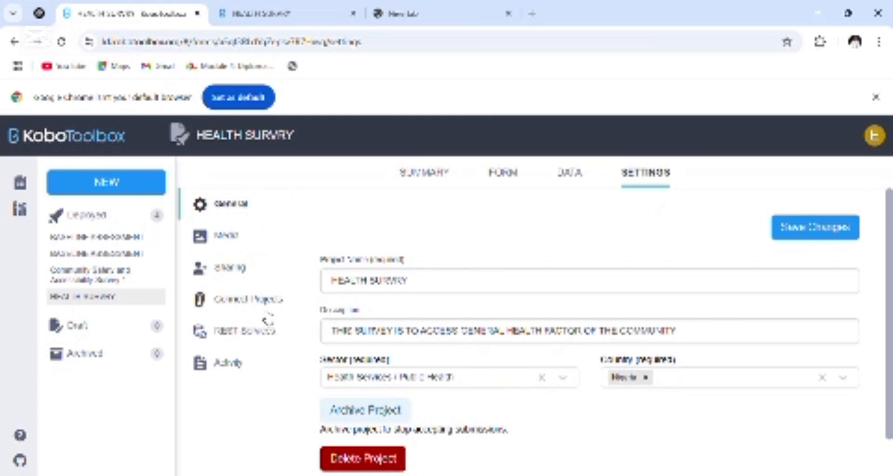
{"action": "left_click", "coordinate": [239, 271]}
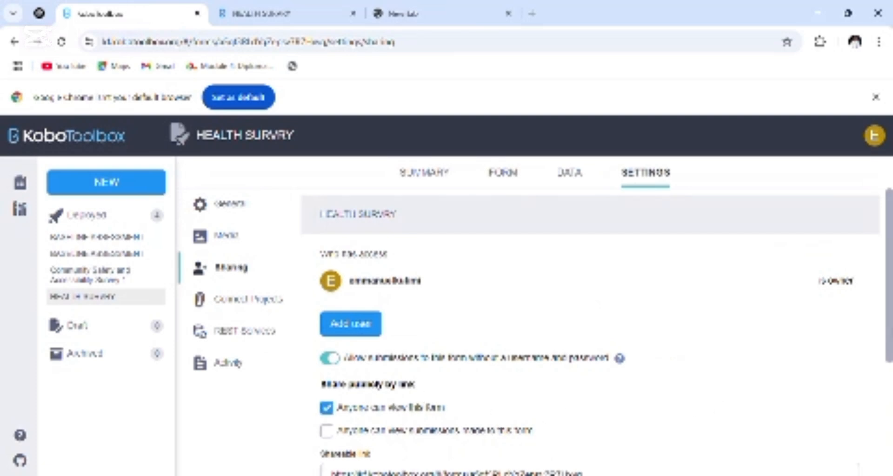
{"action": "scroll", "coordinate": [590, 330], "scroll_direction": "down", "scroll_amount": 3}
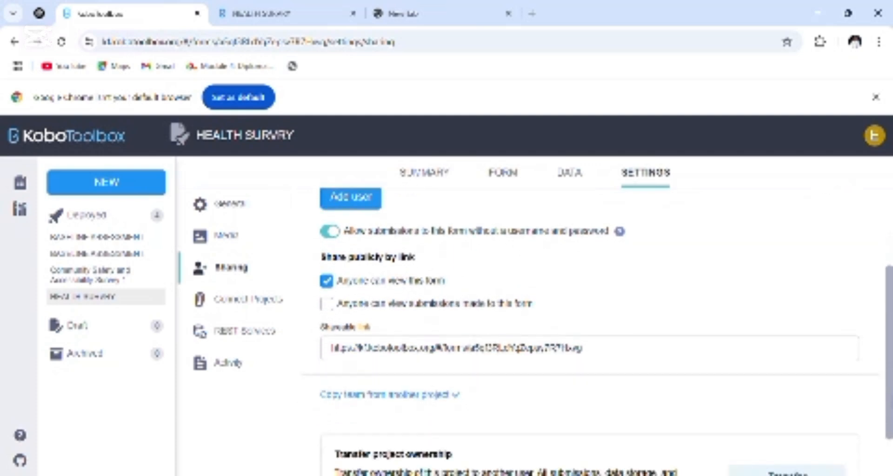
{"action": "scroll", "coordinate": [605, 330], "scroll_direction": "down", "scroll_amount": 1}
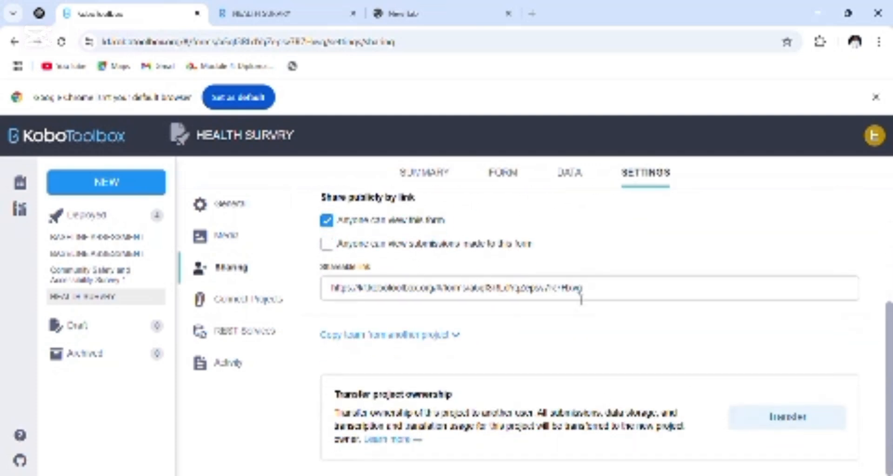
Step: Try the option letting anyone view submissions made to this form, clear it again, and inspect the shareable link
{"action": "left_click", "coordinate": [336, 246]}
{"action": "left_click", "coordinate": [330, 247]}
{"action": "left_click", "coordinate": [607, 293]}
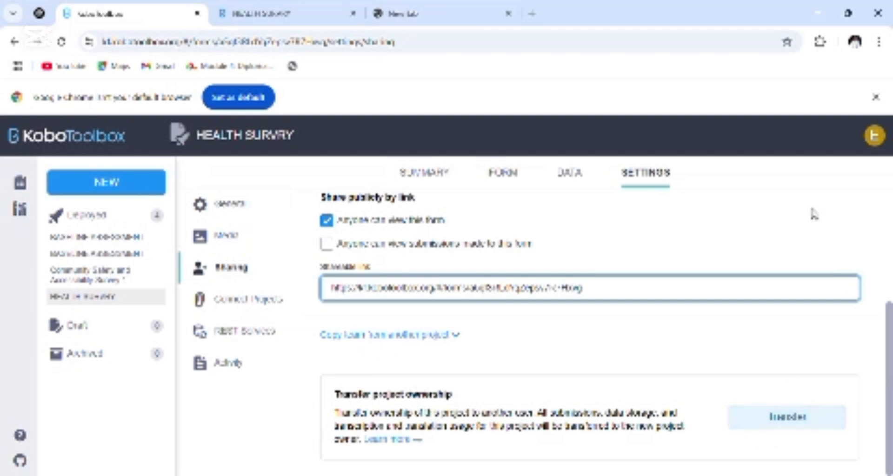
{"action": "left_click_drag", "start_coordinate": [888, 318], "coordinate": [888, 207]}
Step: Open the Community Safety and Accessibility Survey 1 project and review its sharing permissions
{"action": "left_click", "coordinate": [85, 270]}
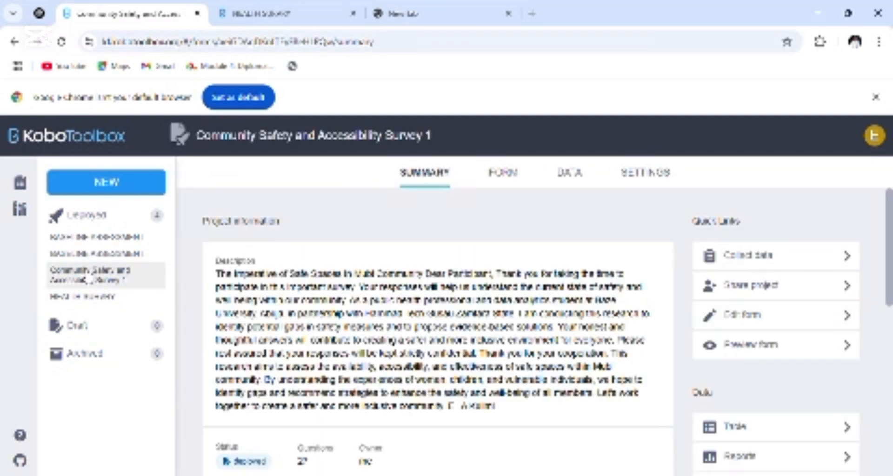
{"action": "left_click", "coordinate": [810, 291]}
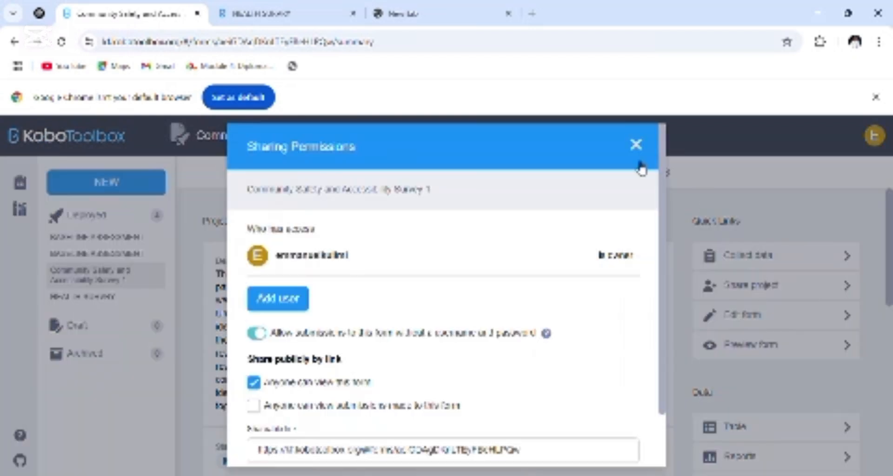
{"action": "left_click", "coordinate": [635, 145]}
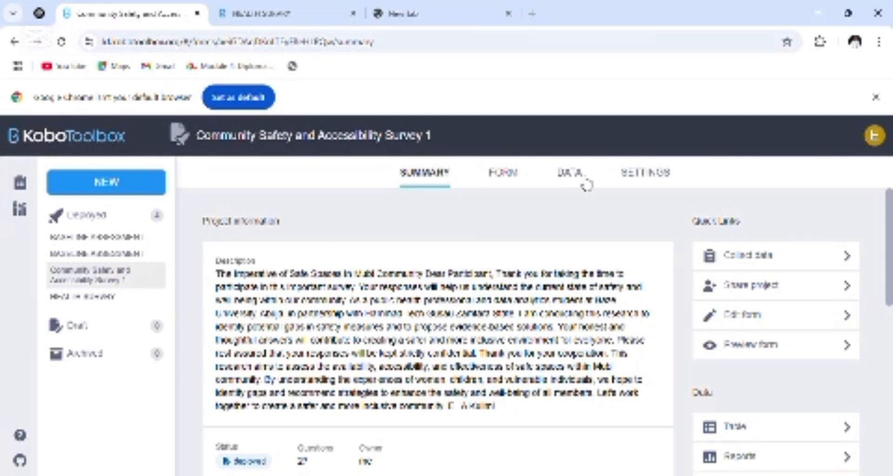
Step: View the submitted data table of Community Safety and Accessibility Survey 1 and select all its submissions
{"action": "left_click", "coordinate": [570, 173]}
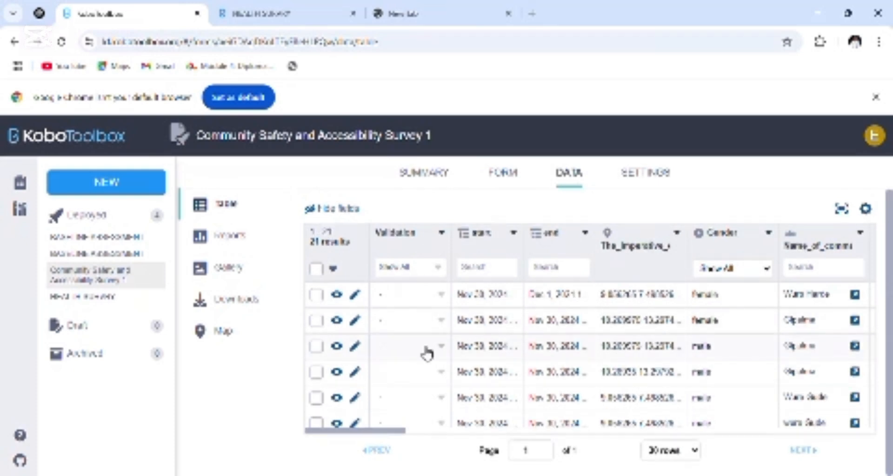
{"action": "left_click", "coordinate": [331, 270]}
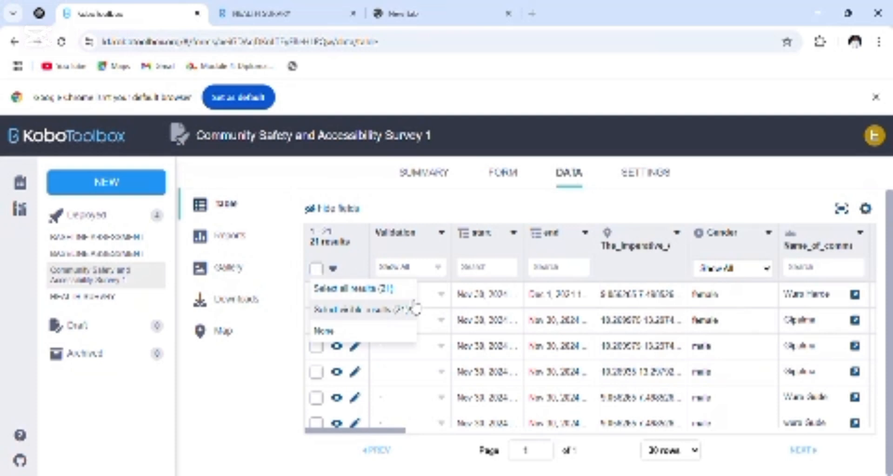
{"action": "left_click", "coordinate": [316, 269]}
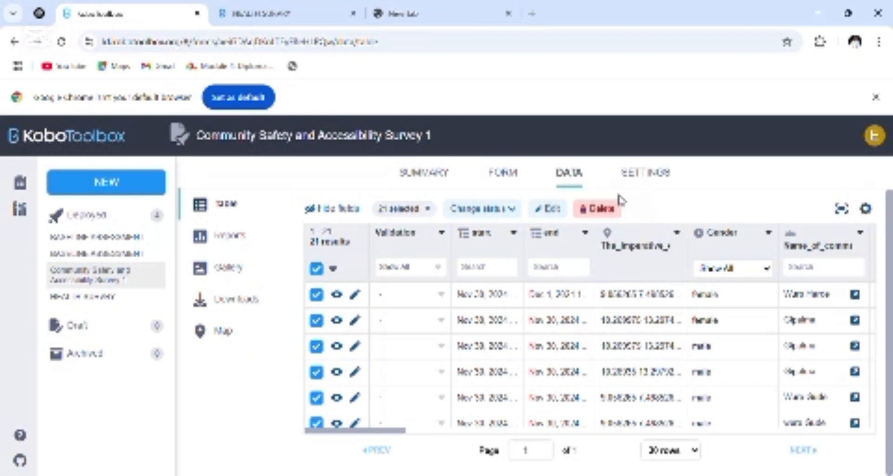
Step: Review the general settings of Community Safety and Accessibility Survey 1, including its name and description
{"action": "left_click", "coordinate": [631, 181]}
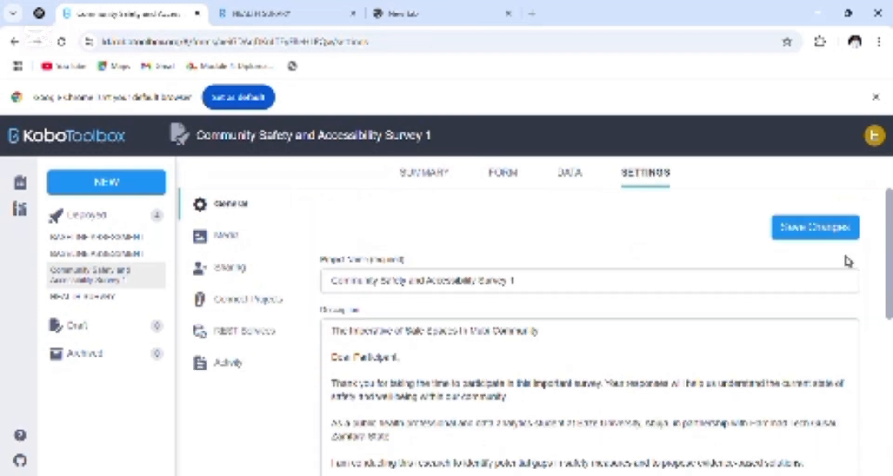
{"action": "scroll", "coordinate": [880, 271], "scroll_direction": "down", "scroll_amount": 5}
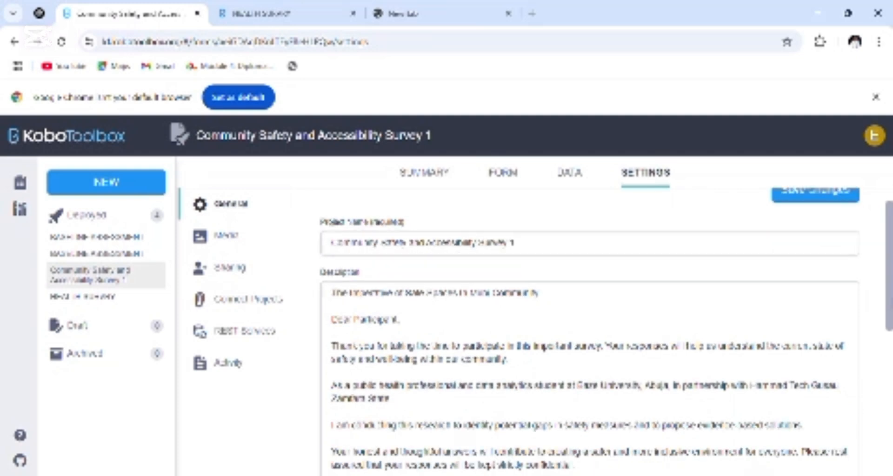
{"action": "scroll", "coordinate": [879, 279], "scroll_direction": "up", "scroll_amount": 5}
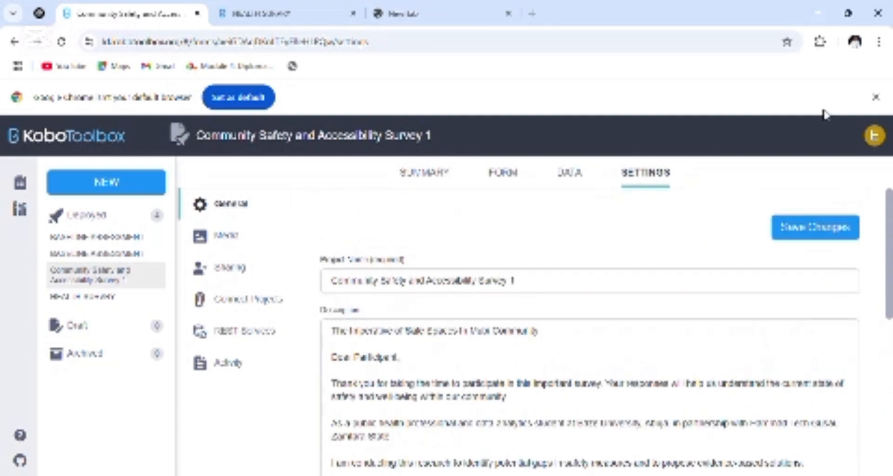
Step: Review the project's summary with its submissions section and the current form version, and return to its settings
{"action": "left_click", "coordinate": [432, 174]}
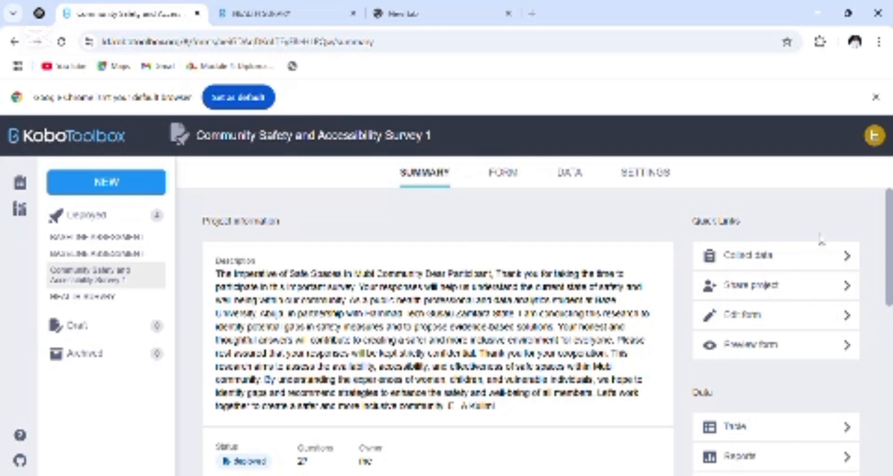
{"action": "left_click_drag", "start_coordinate": [889, 289], "coordinate": [890, 460]}
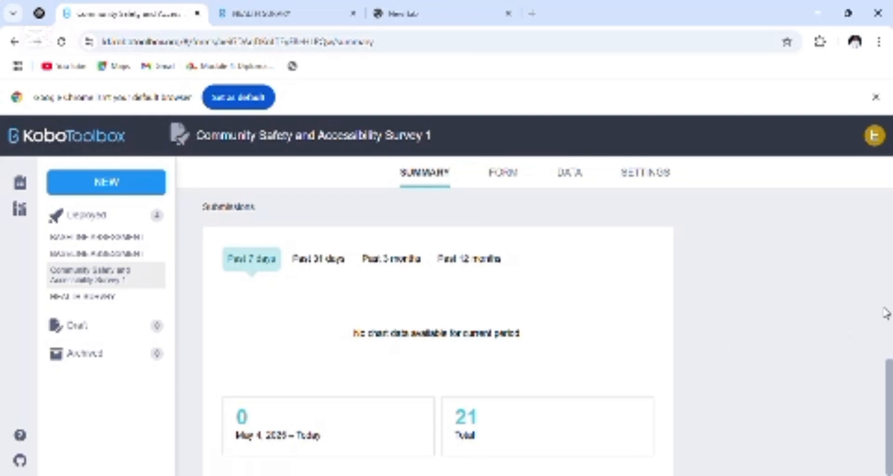
{"action": "left_click_drag", "start_coordinate": [890, 386], "coordinate": [890, 202]}
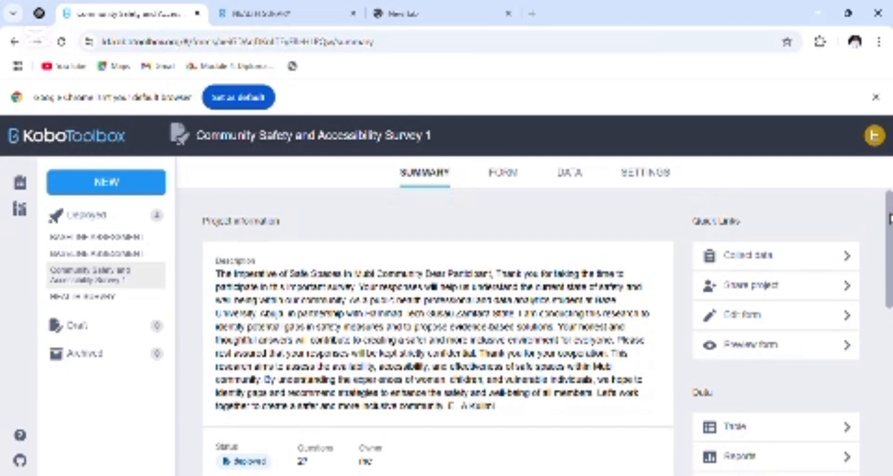
{"action": "left_click", "coordinate": [513, 174]}
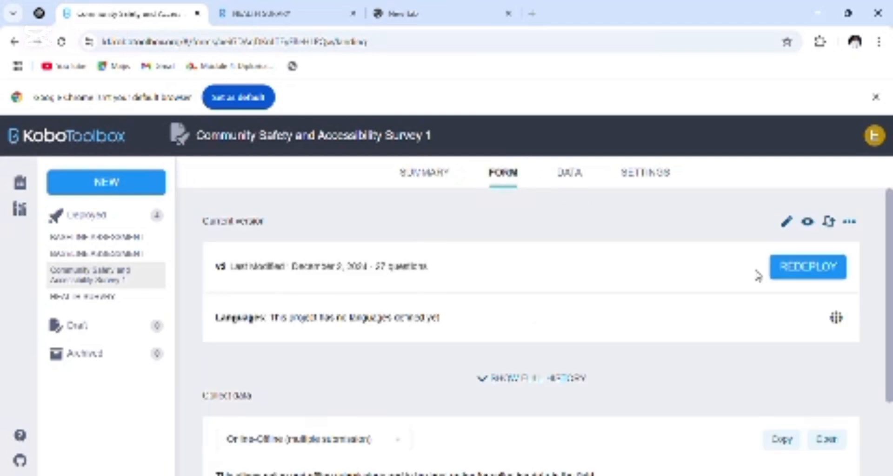
{"action": "left_click", "coordinate": [656, 177]}
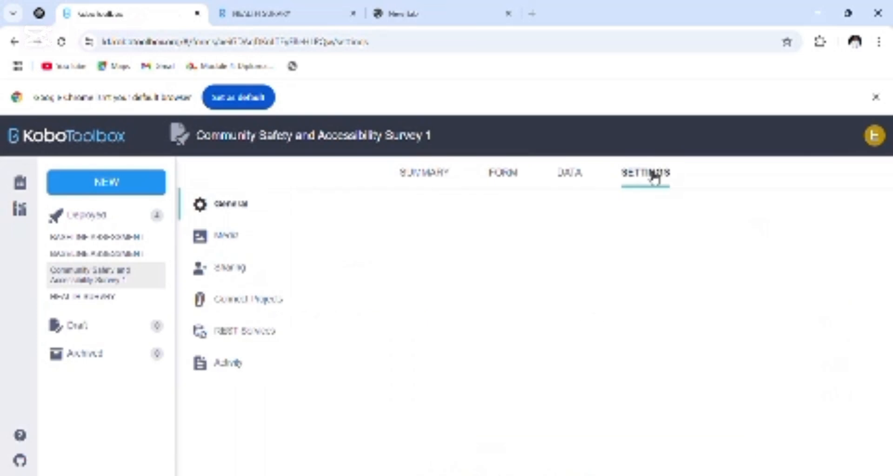